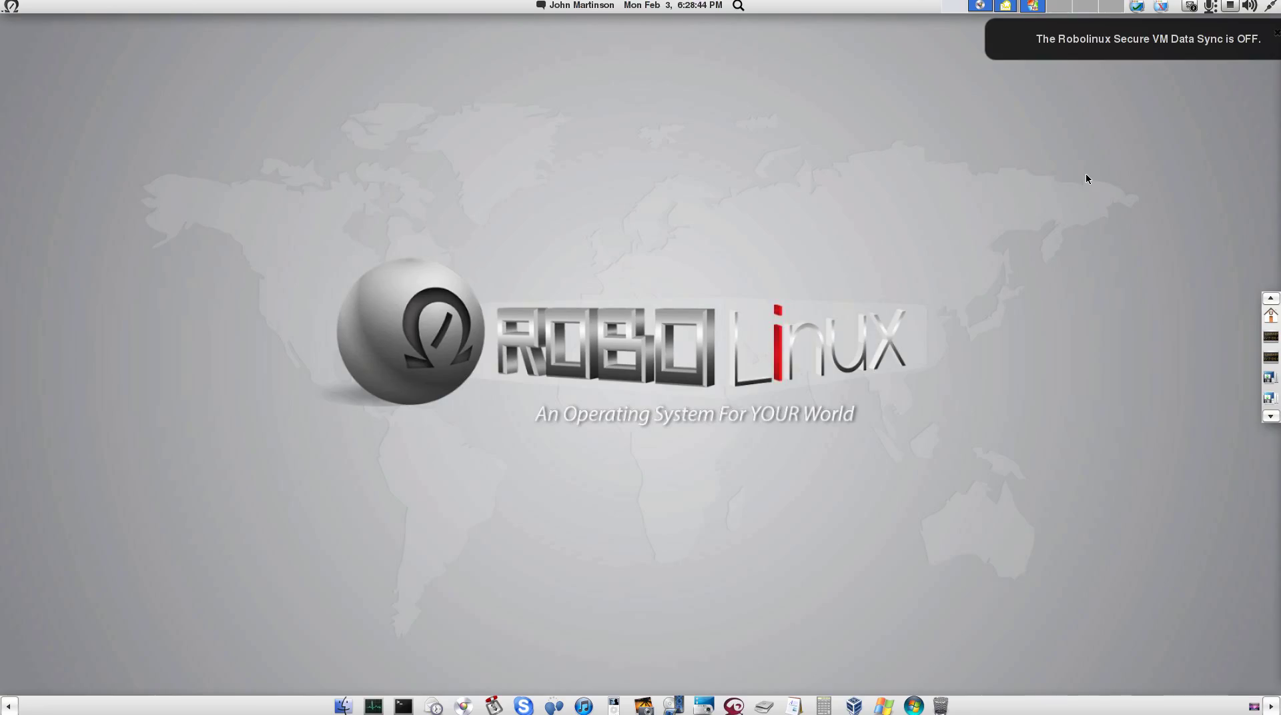
Step: Rotate the desktop cube to the workspace running the Windows-xp-32 VirtualBox machine
{"action": "key", "text": "ctrl+alt+Right"}
{"action": "key", "text": "ctrl+alt+Right"}
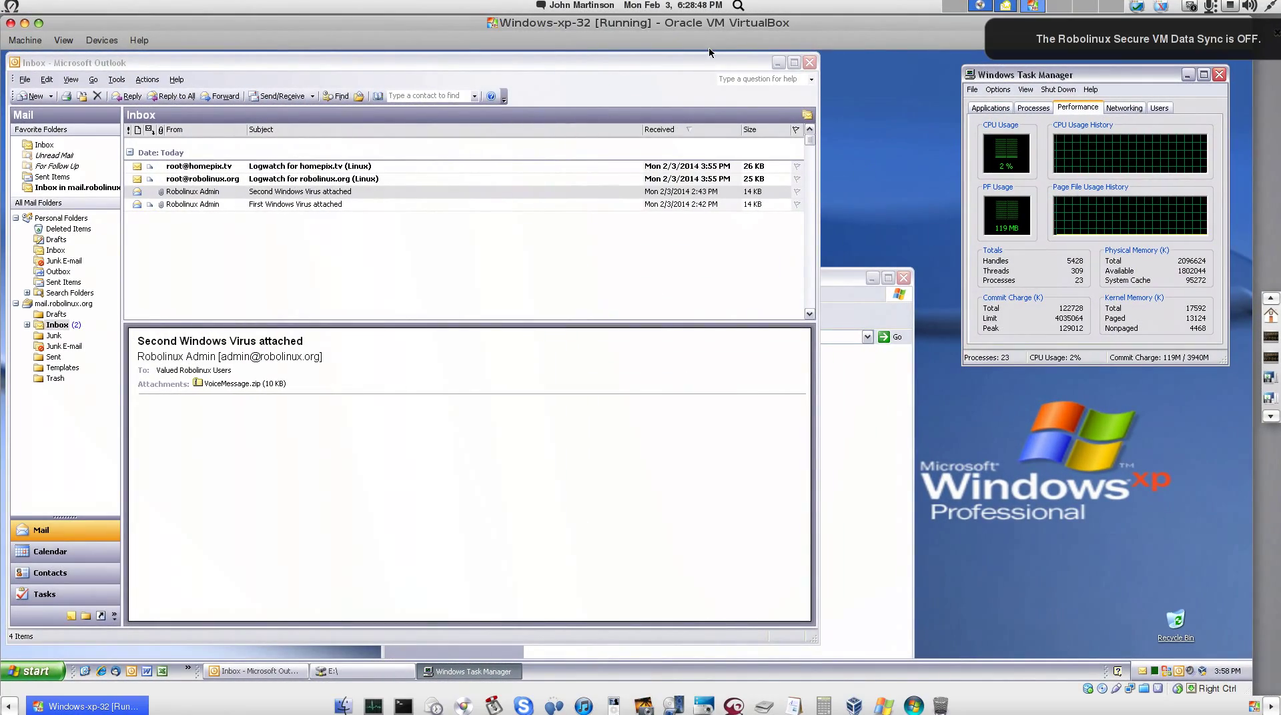
{"action": "left_click", "coordinate": [873, 395]}
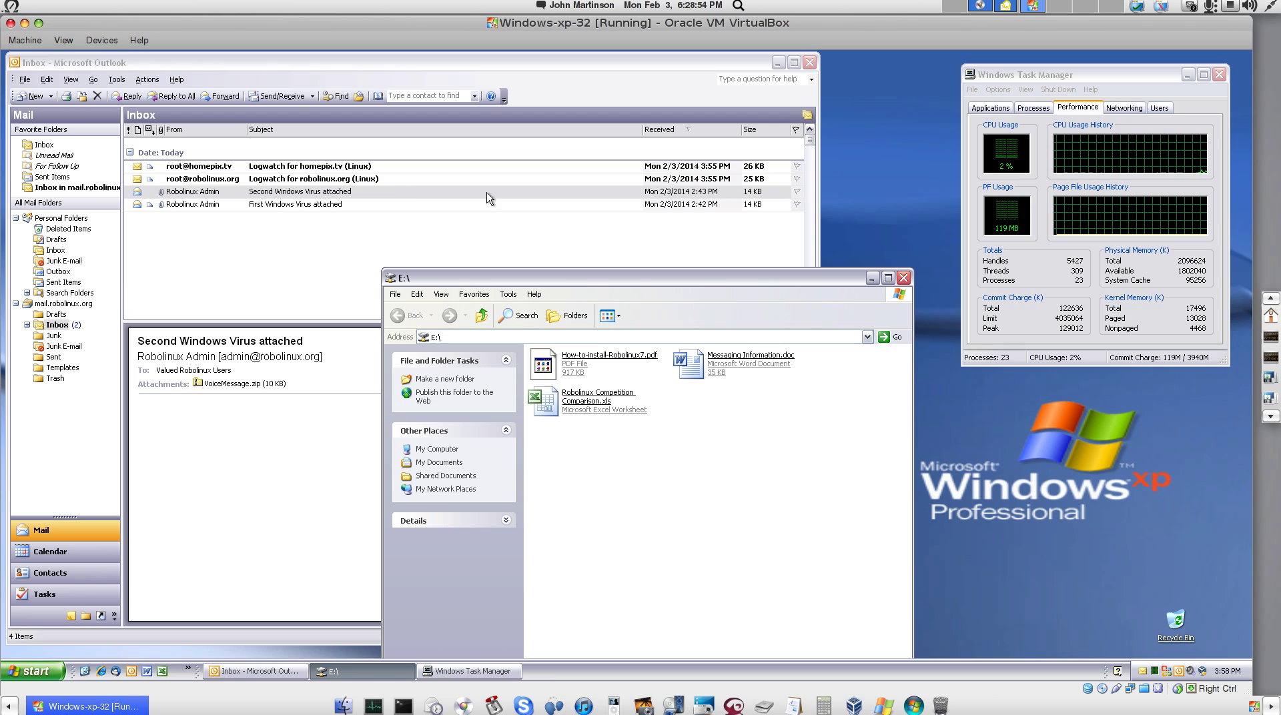
{"action": "left_click", "coordinate": [311, 192]}
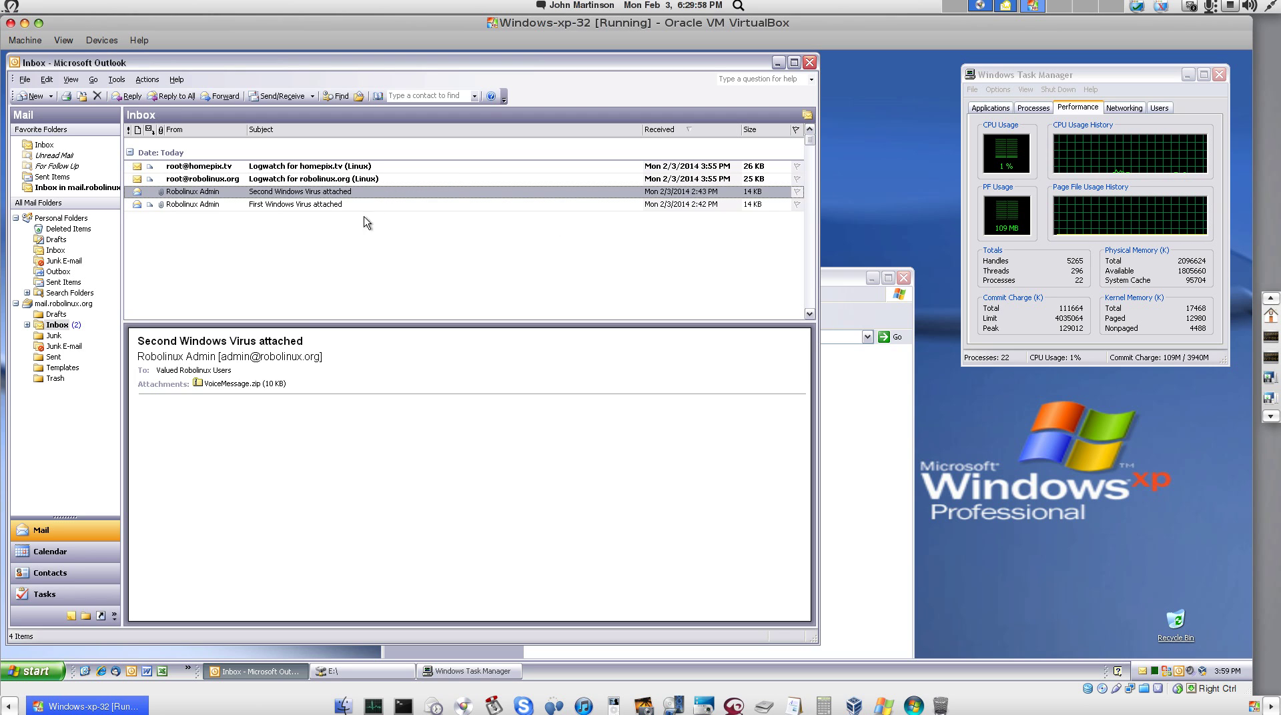
Step: Save the VoiceMessage.zip attachment to the warrior share on drive E
{"action": "double_click", "coordinate": [224, 384]}
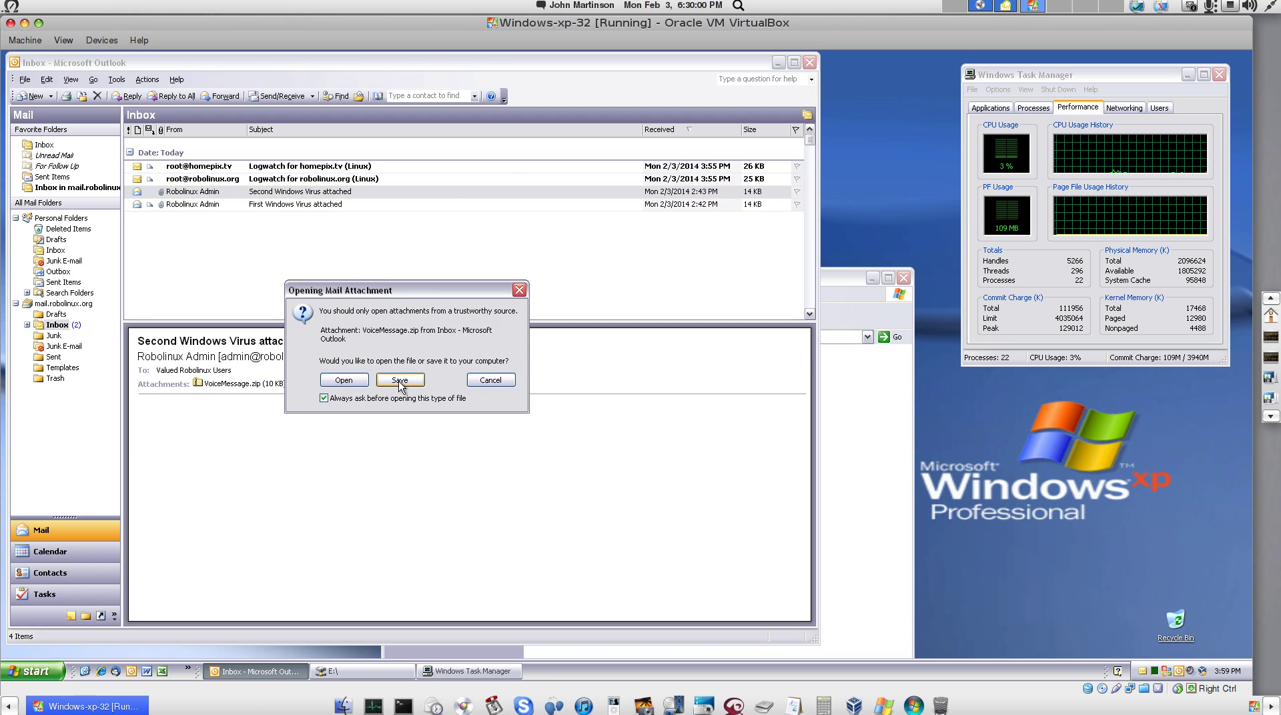
{"action": "left_click", "coordinate": [399, 380]}
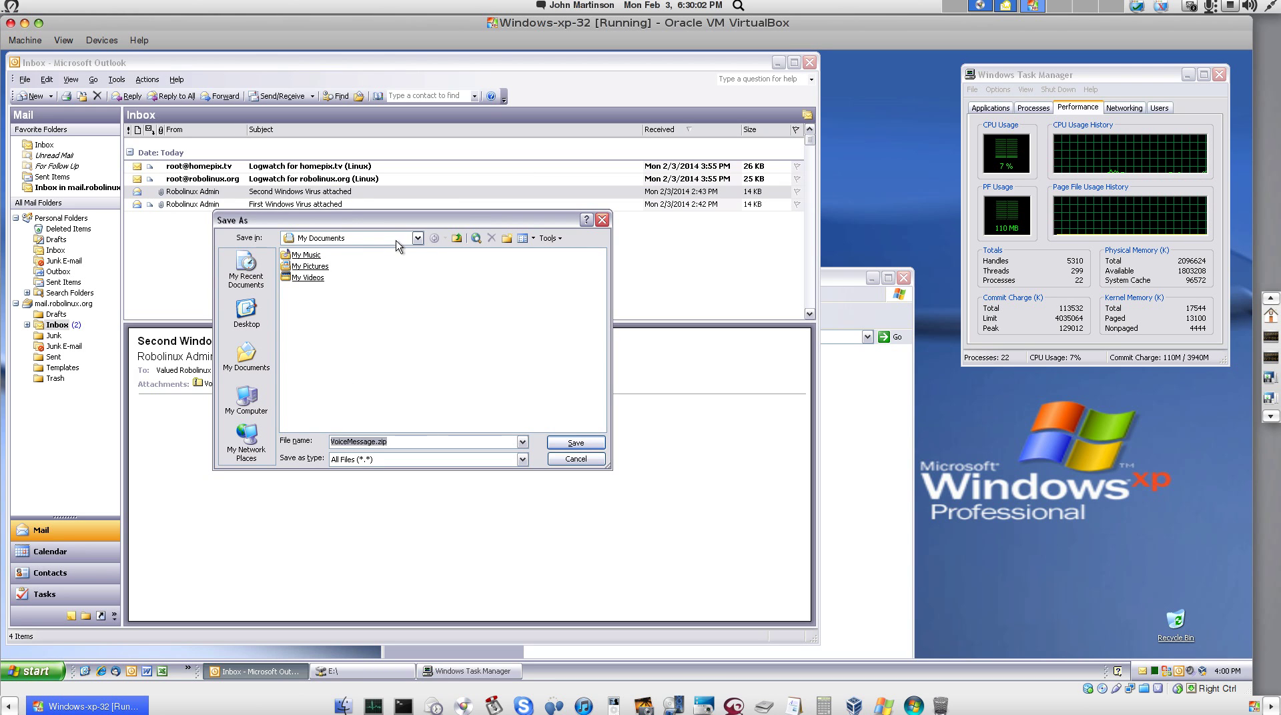
{"action": "left_click", "coordinate": [416, 238]}
{"action": "left_click", "coordinate": [374, 318]}
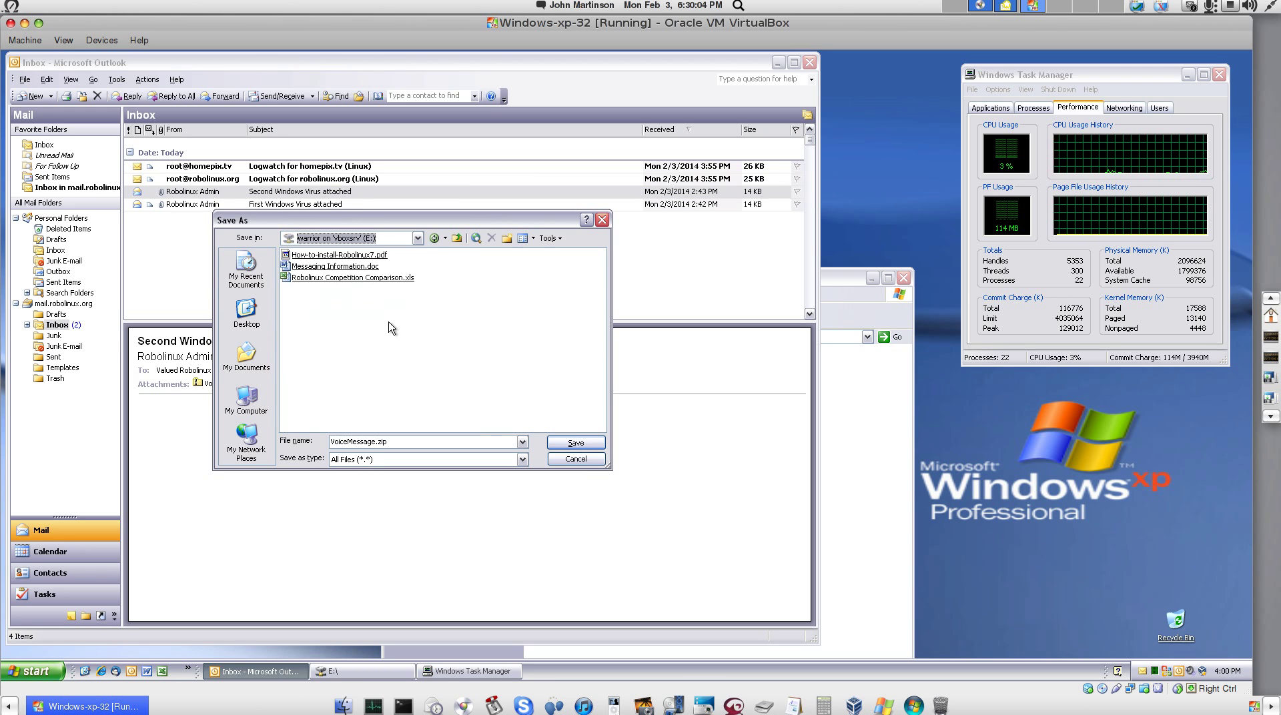
{"action": "left_click", "coordinate": [576, 443]}
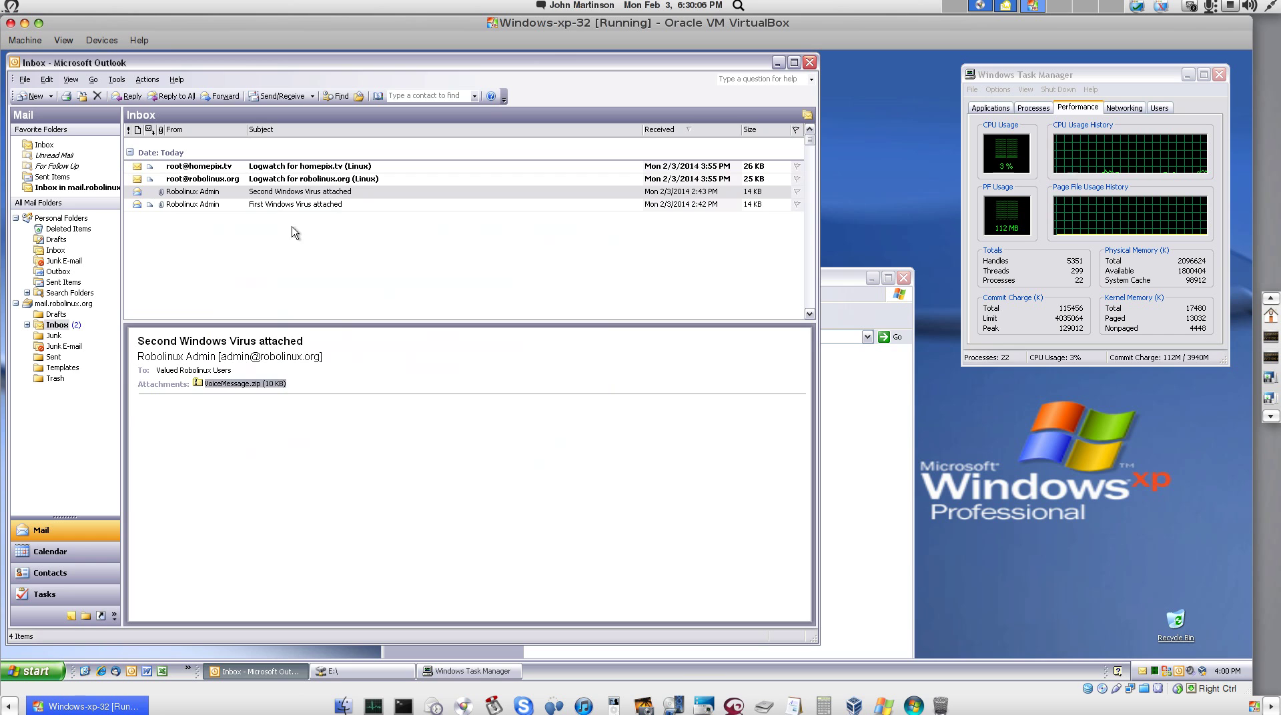
Step: Save the Payment Advice.zip attachment from the 'First Windows Virus attached' message to drive E
{"action": "left_click", "coordinate": [302, 205]}
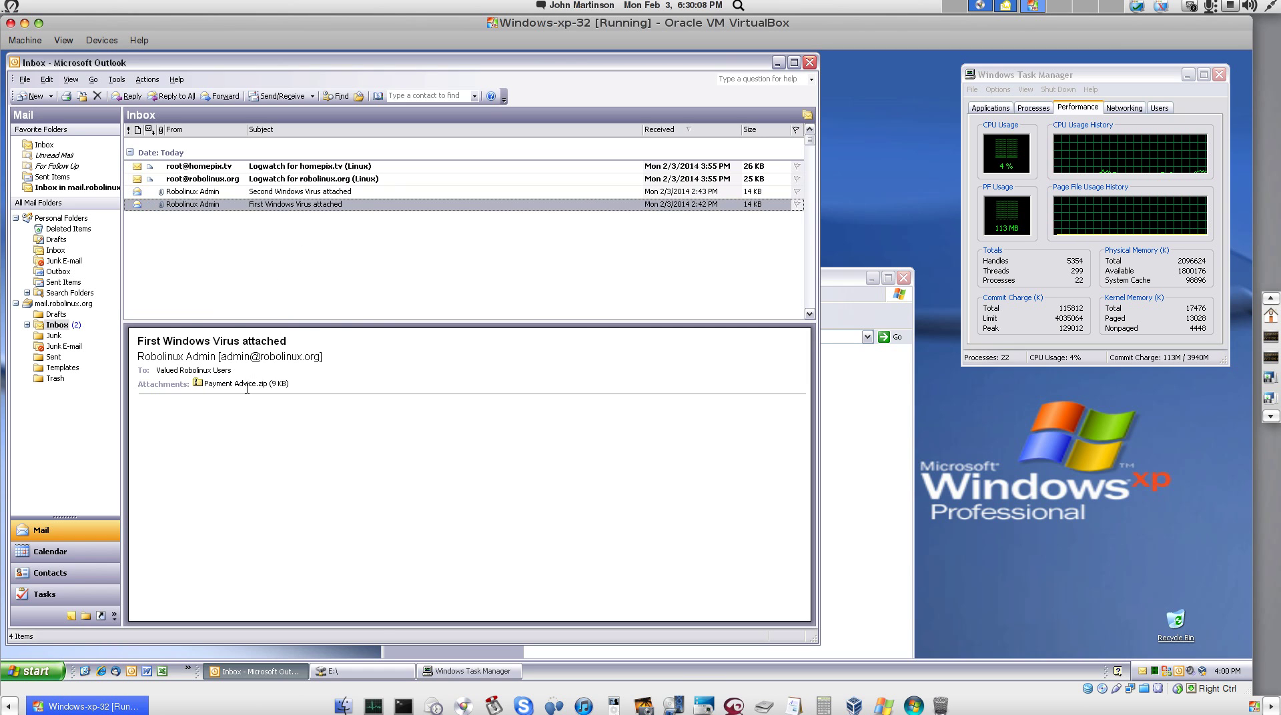
{"action": "left_click", "coordinate": [251, 388]}
{"action": "double_click", "coordinate": [251, 388]}
{"action": "left_click", "coordinate": [392, 388]}
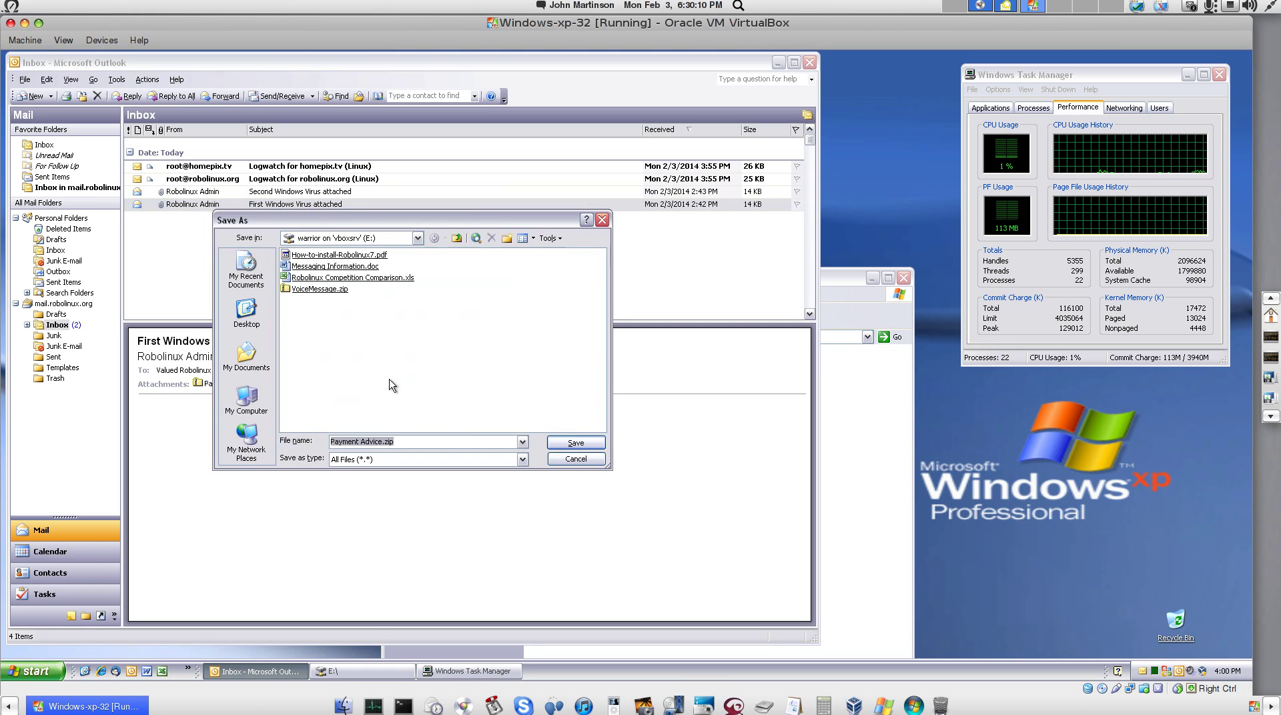
{"action": "left_click", "coordinate": [566, 445]}
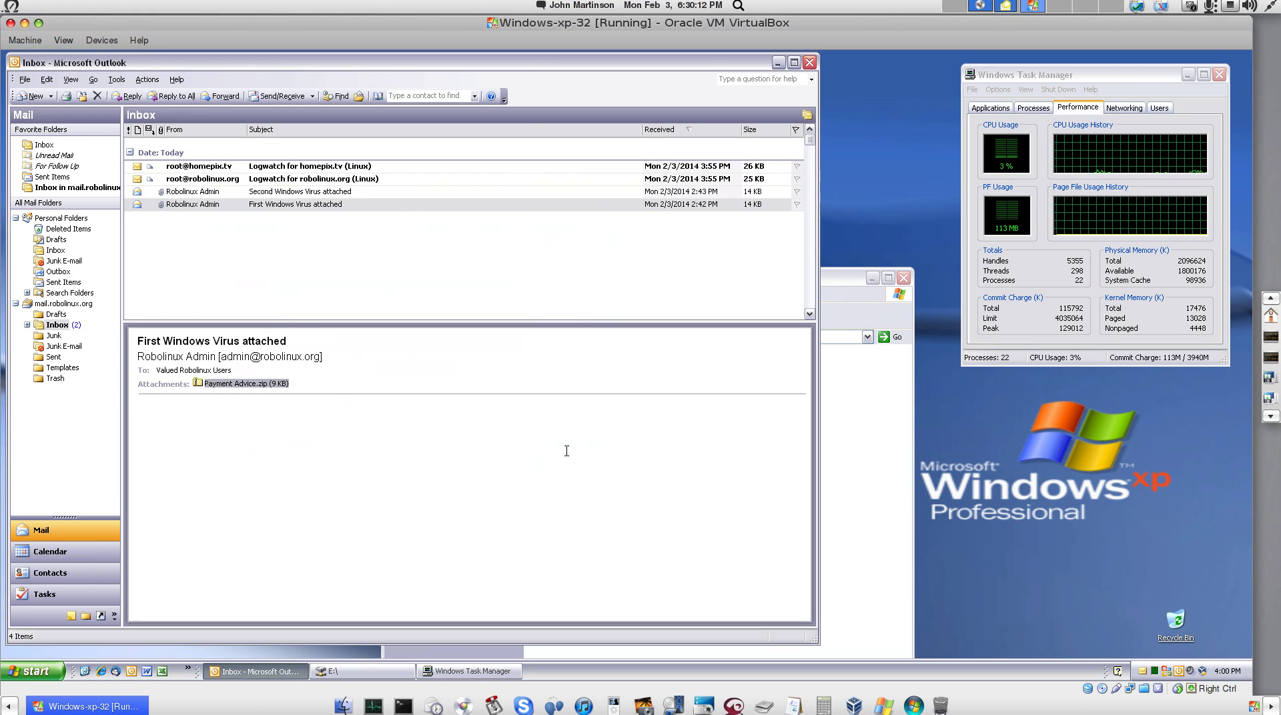
Step: Extract Payment Advice.zip on drive E with the Extraction Wizard into E:\Payment Advice
{"action": "left_click", "coordinate": [861, 491]}
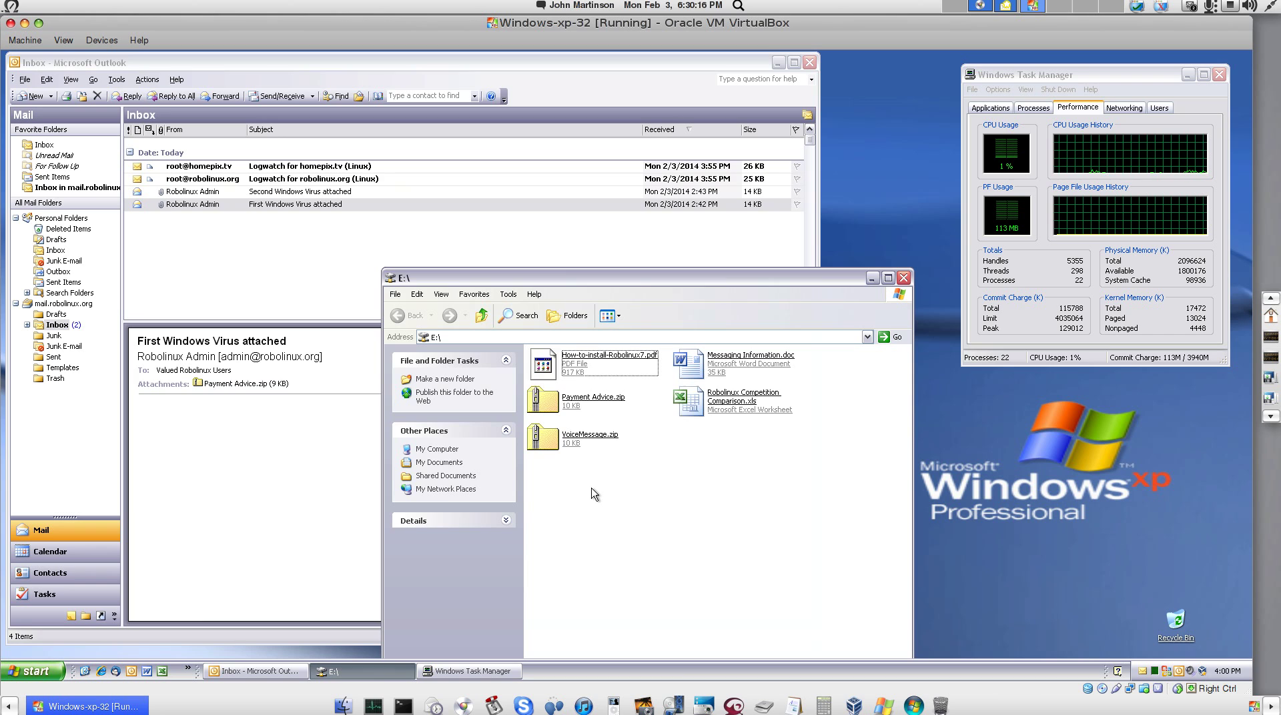
{"action": "double_click", "coordinate": [578, 400]}
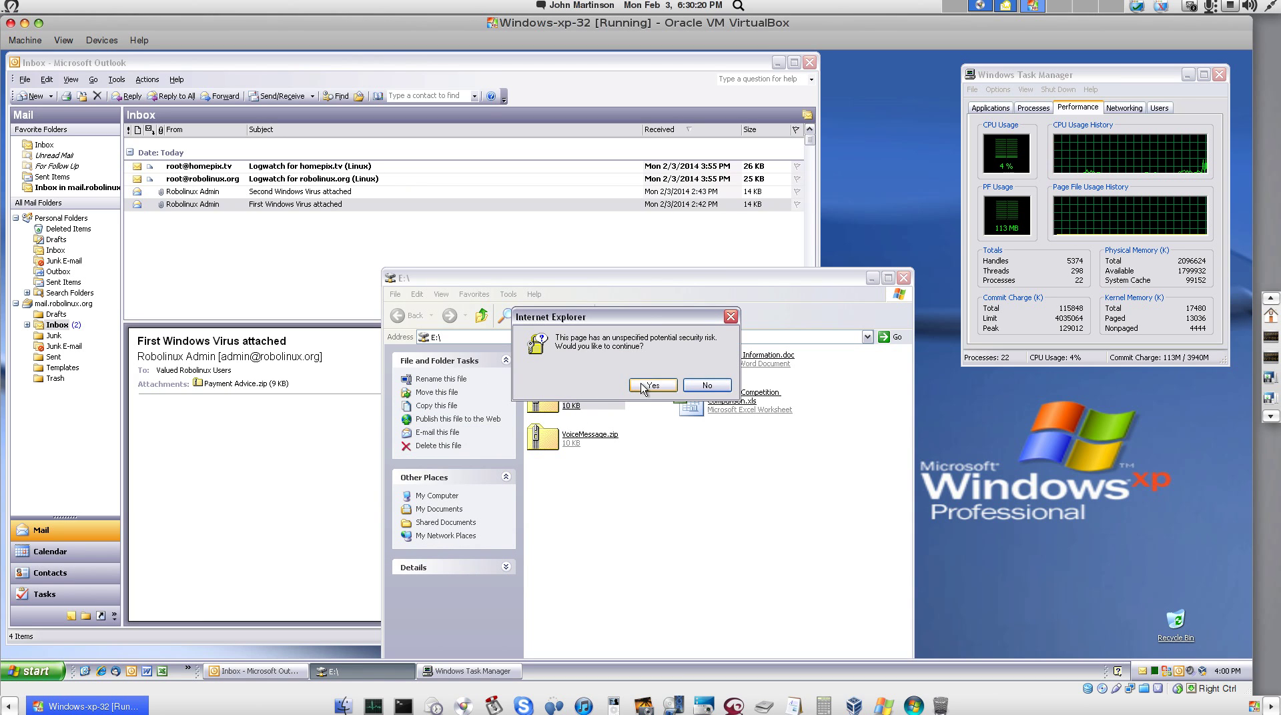
{"action": "left_click", "coordinate": [648, 386]}
{"action": "right_click", "coordinate": [572, 392]}
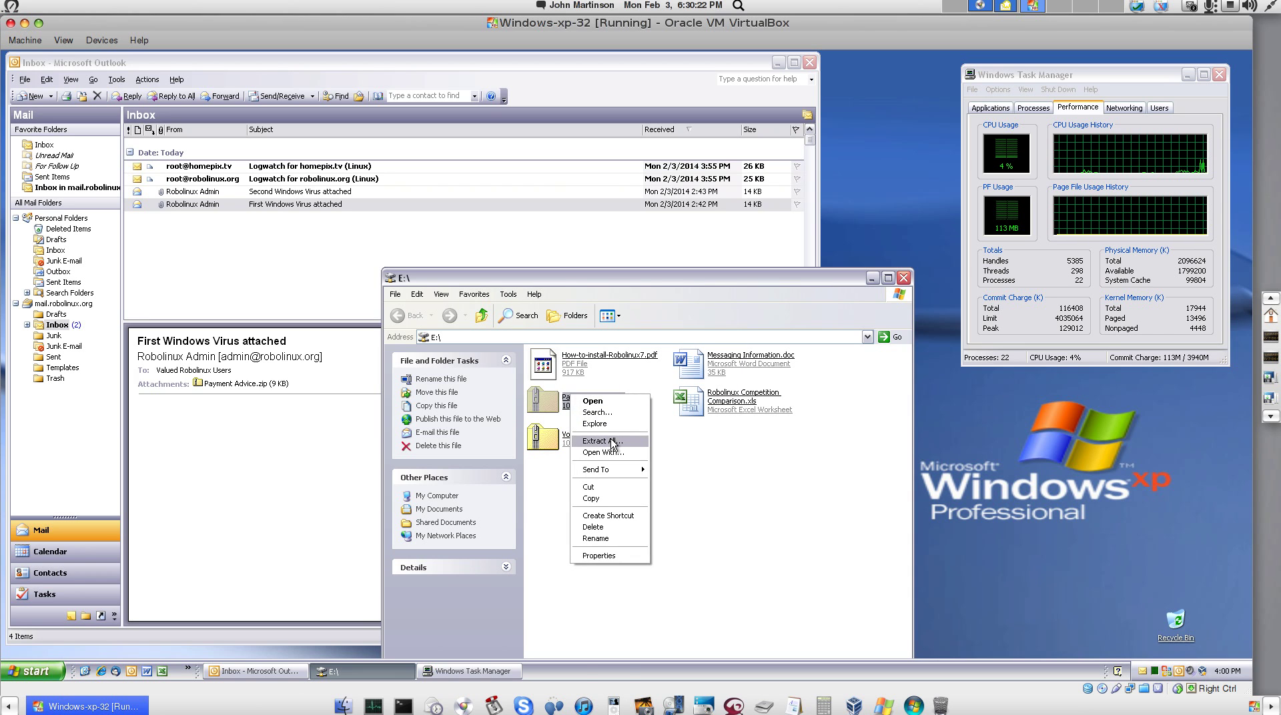
{"action": "left_click", "coordinate": [613, 442]}
{"action": "left_click", "coordinate": [292, 405]}
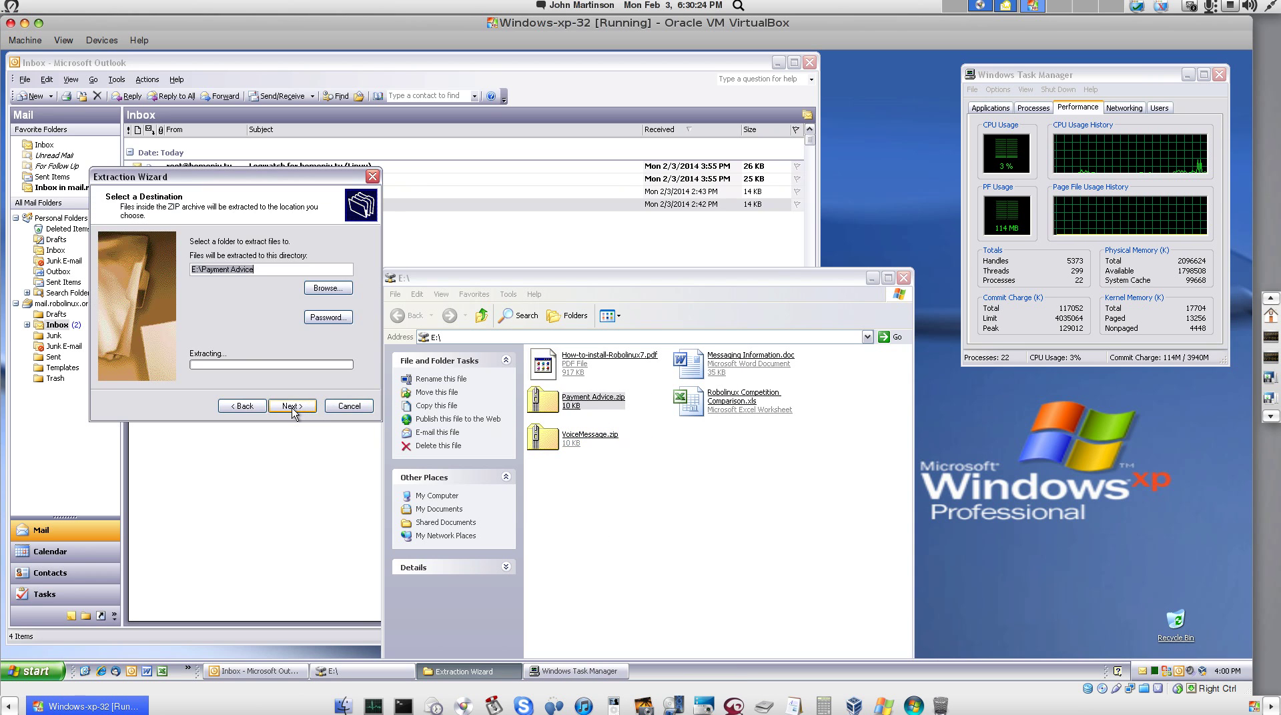
{"action": "left_click", "coordinate": [294, 406]}
{"action": "left_click", "coordinate": [293, 406]}
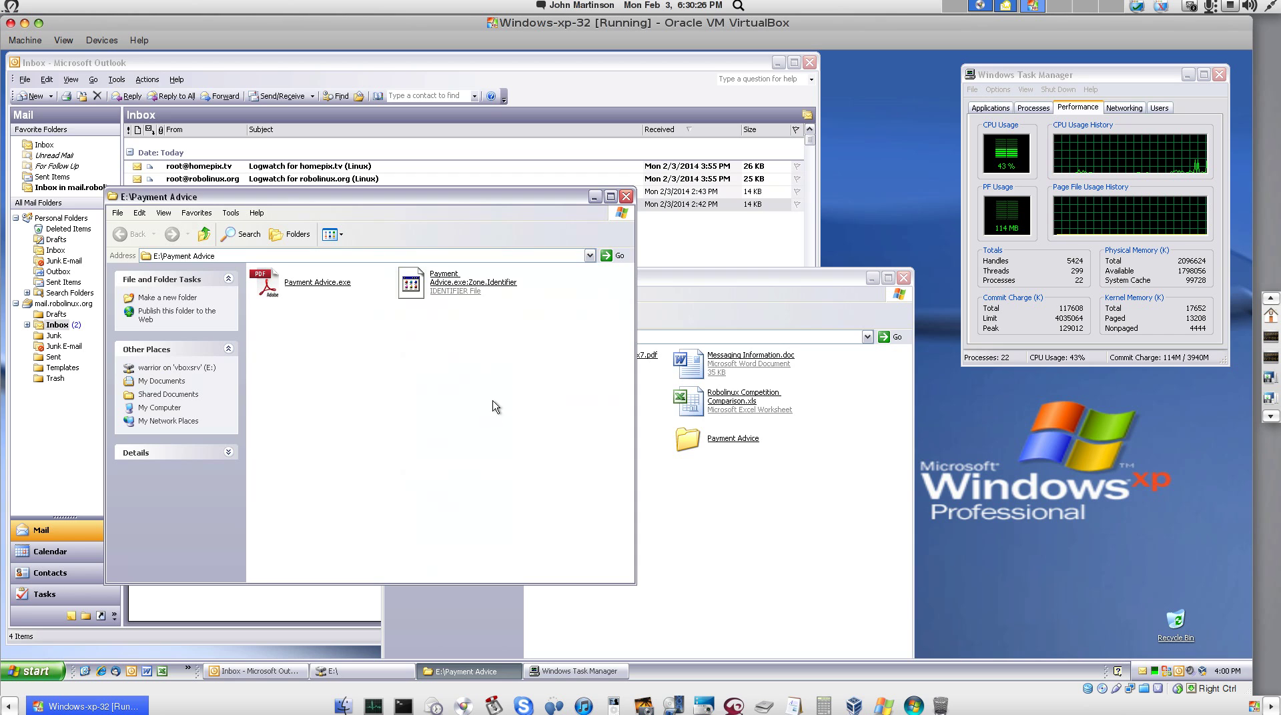
Step: Move Payment Advice.exe to E:\ and copy VoiceMessage.exe out of VoiceMessage.zip there
{"action": "left_click_drag", "start_coordinate": [272, 281], "coordinate": [687, 537]}
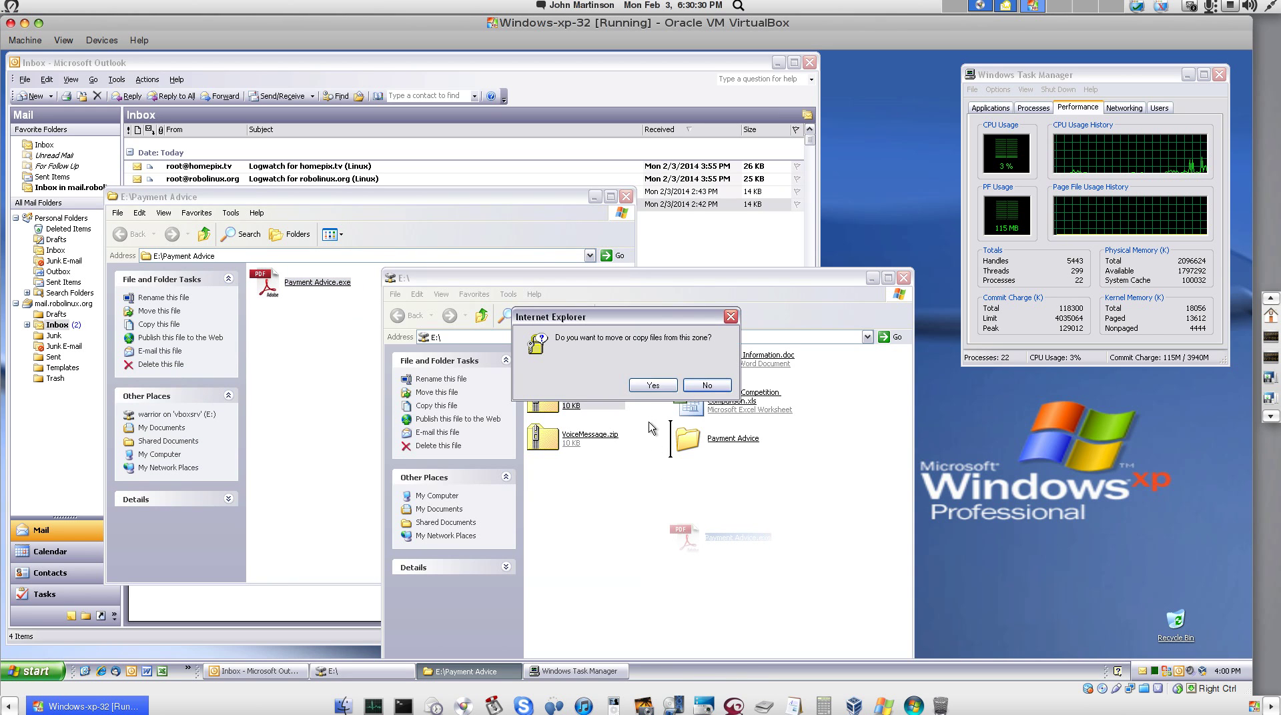
{"action": "left_click", "coordinate": [653, 386]}
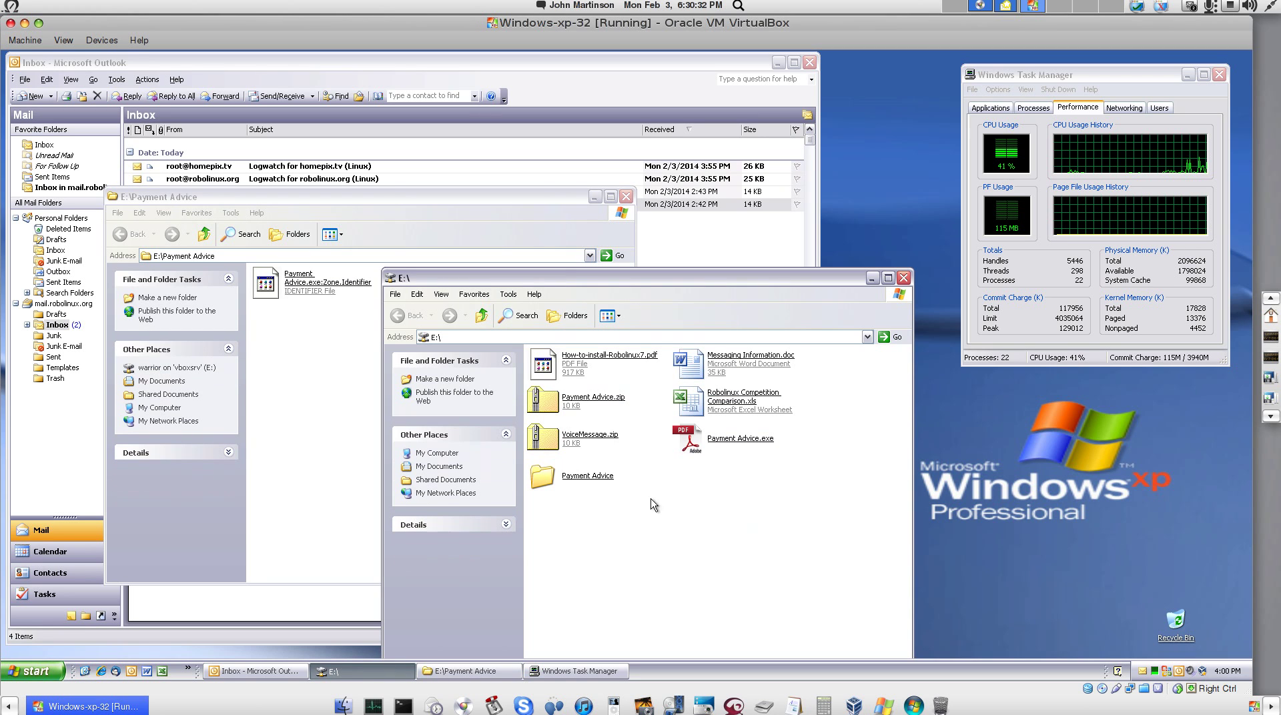
{"action": "left_click", "coordinate": [573, 445]}
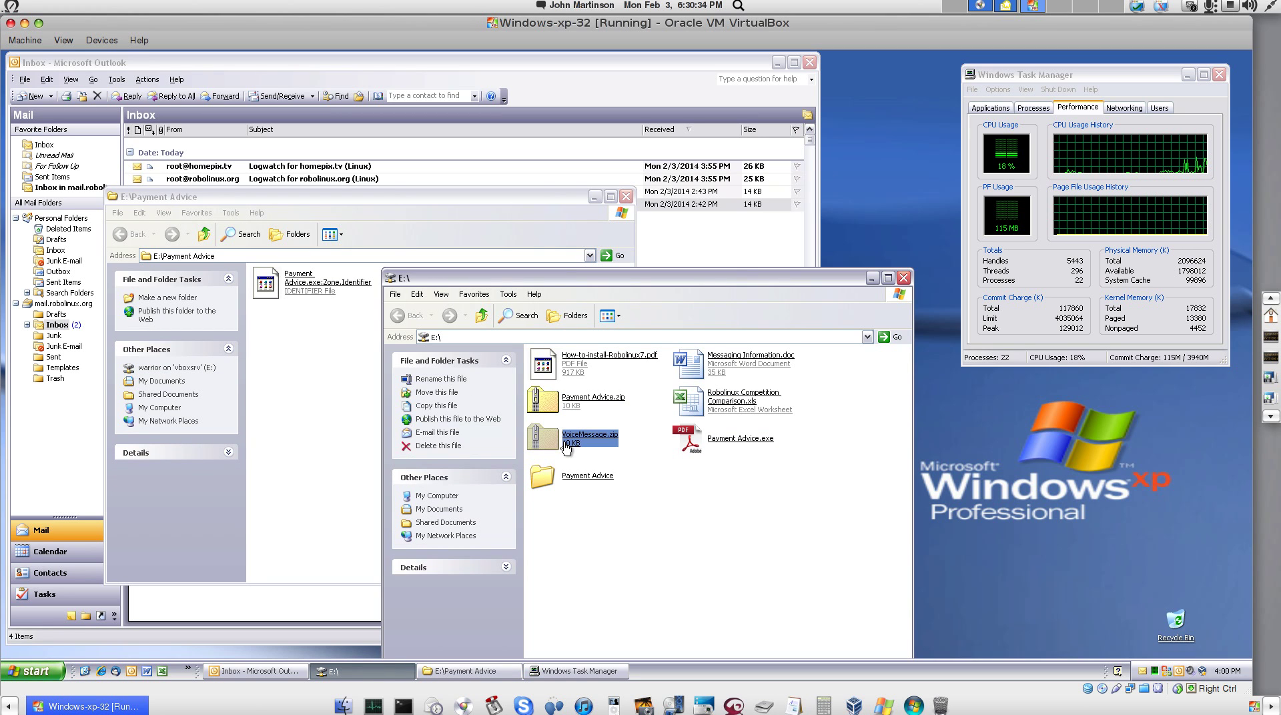
{"action": "left_click", "coordinate": [653, 386]}
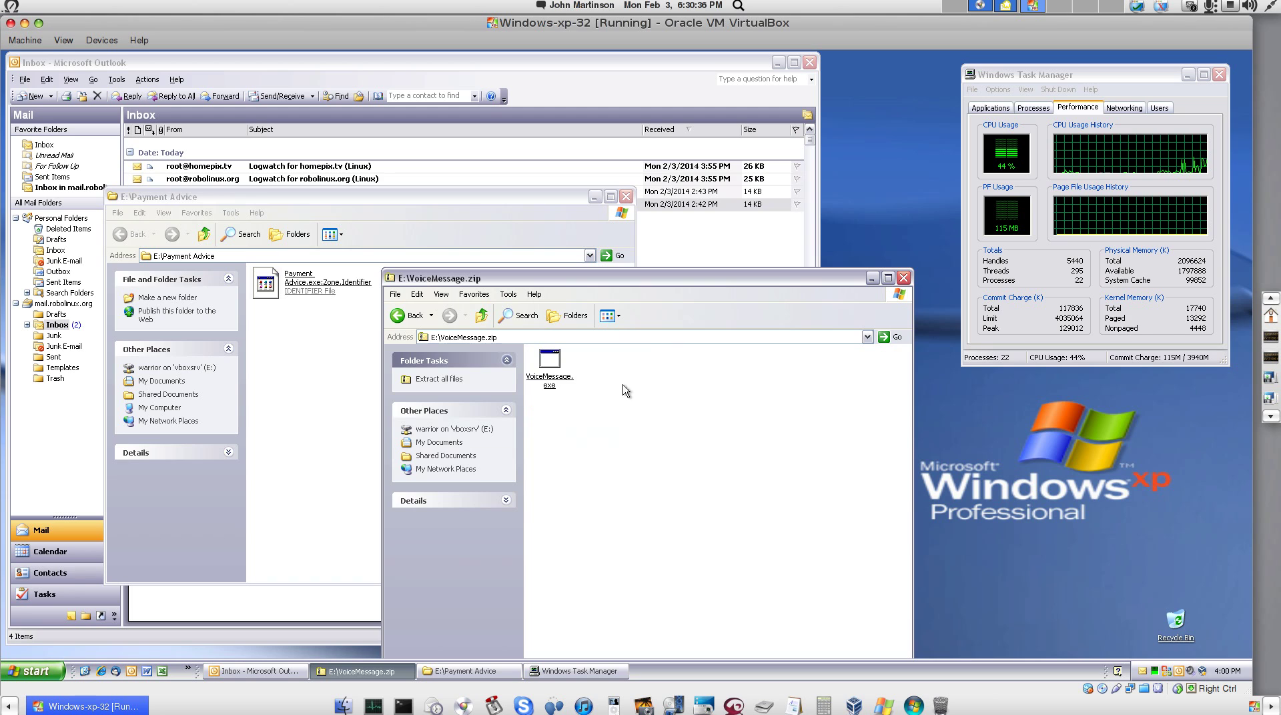
{"action": "left_click", "coordinate": [551, 364]}
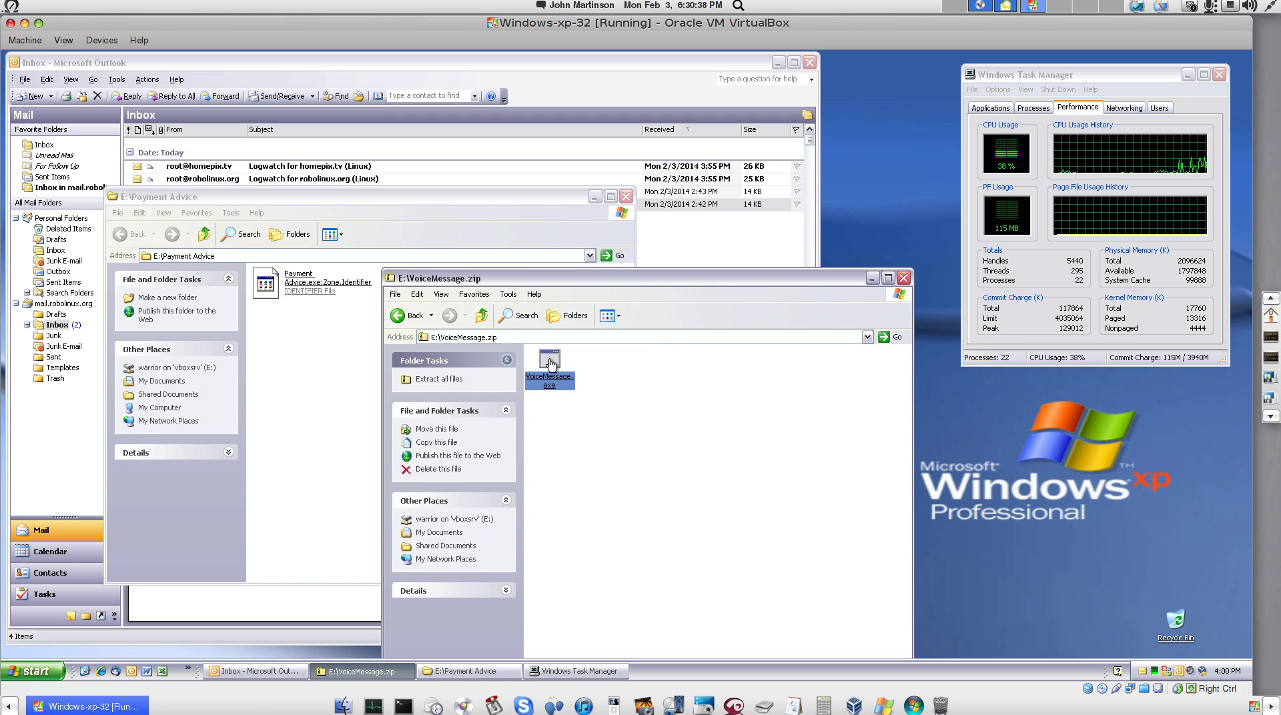
{"action": "right_click", "coordinate": [551, 364]}
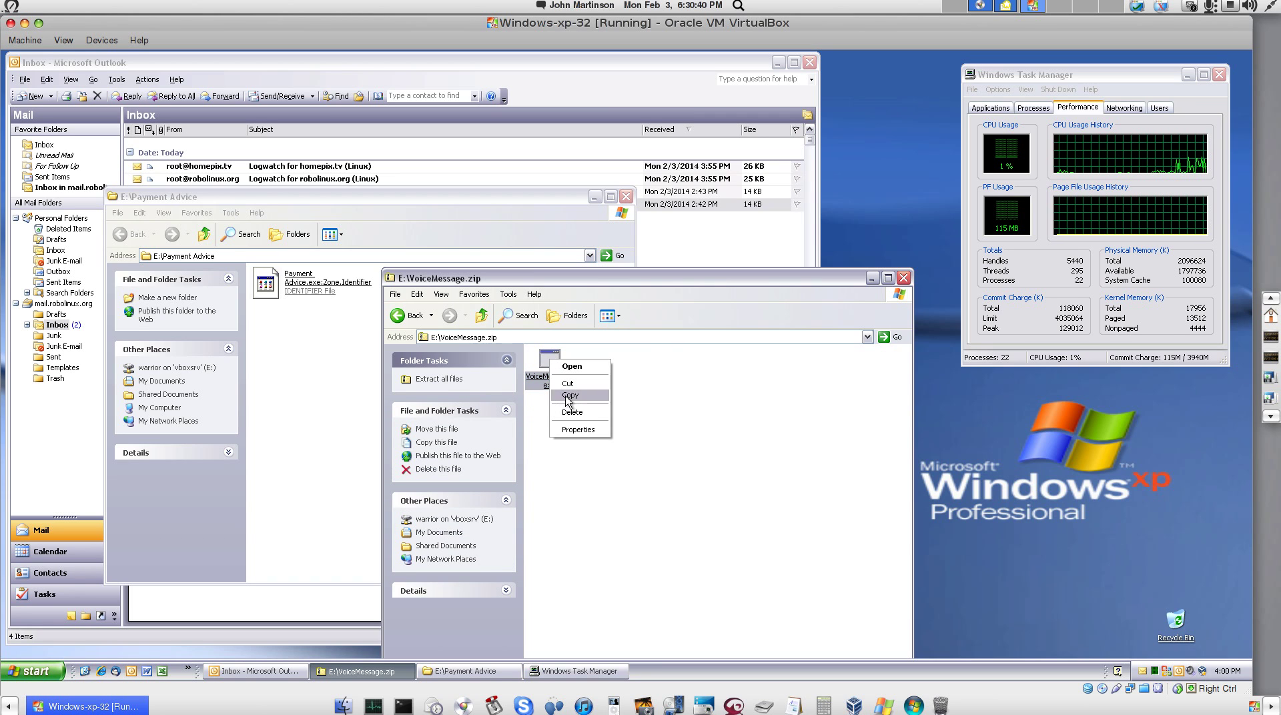
{"action": "left_click", "coordinate": [509, 379]}
{"action": "left_click", "coordinate": [407, 316]}
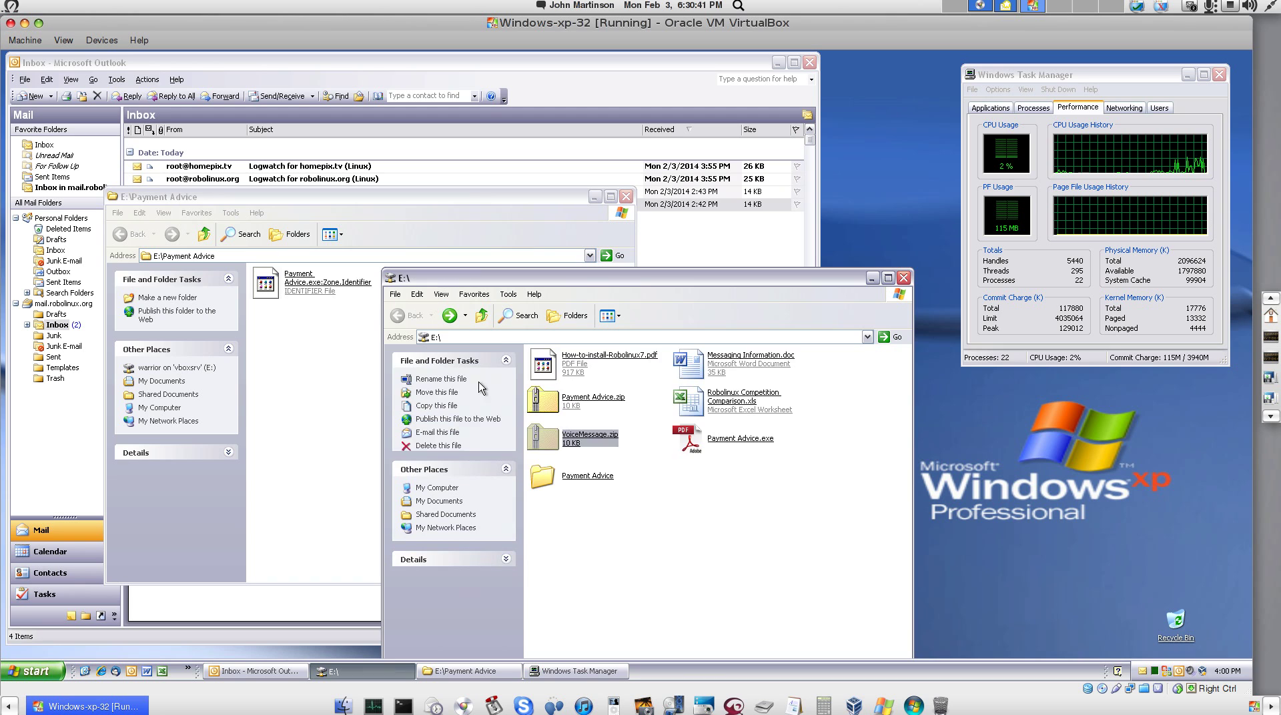
{"action": "right_click", "coordinate": [651, 500]}
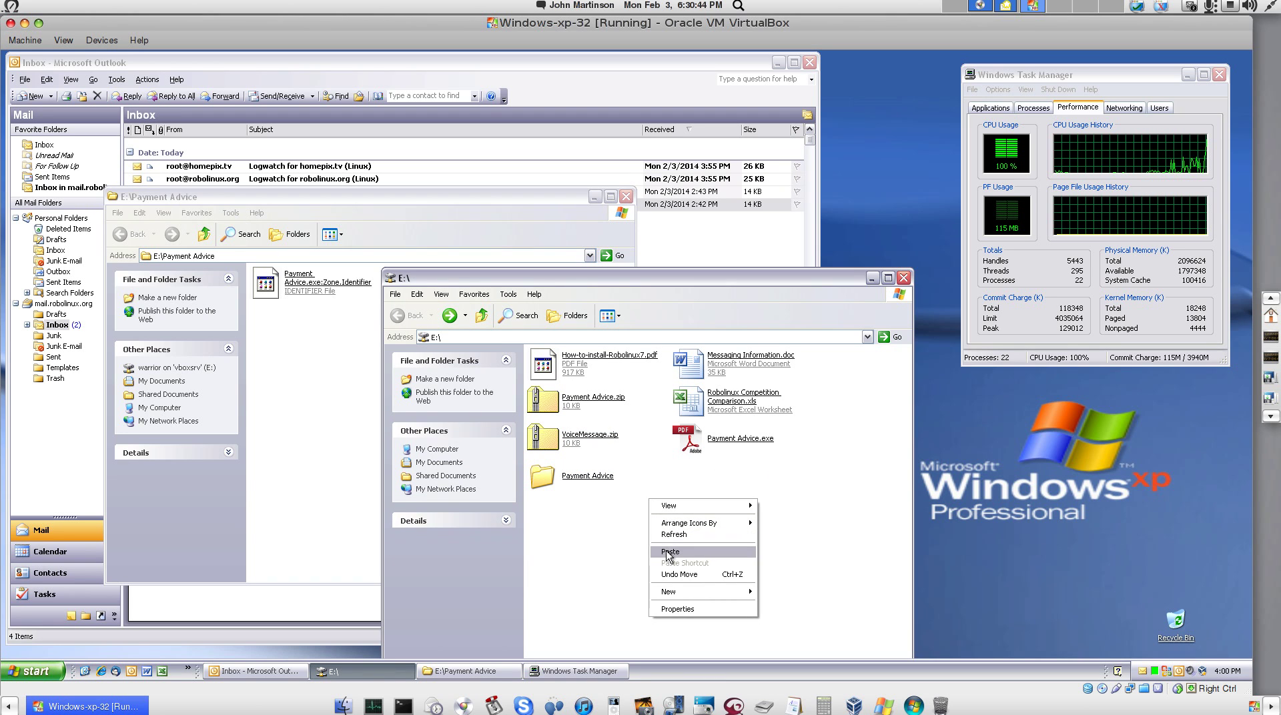
{"action": "left_click", "coordinate": [677, 574]}
{"action": "left_click", "coordinate": [687, 493]}
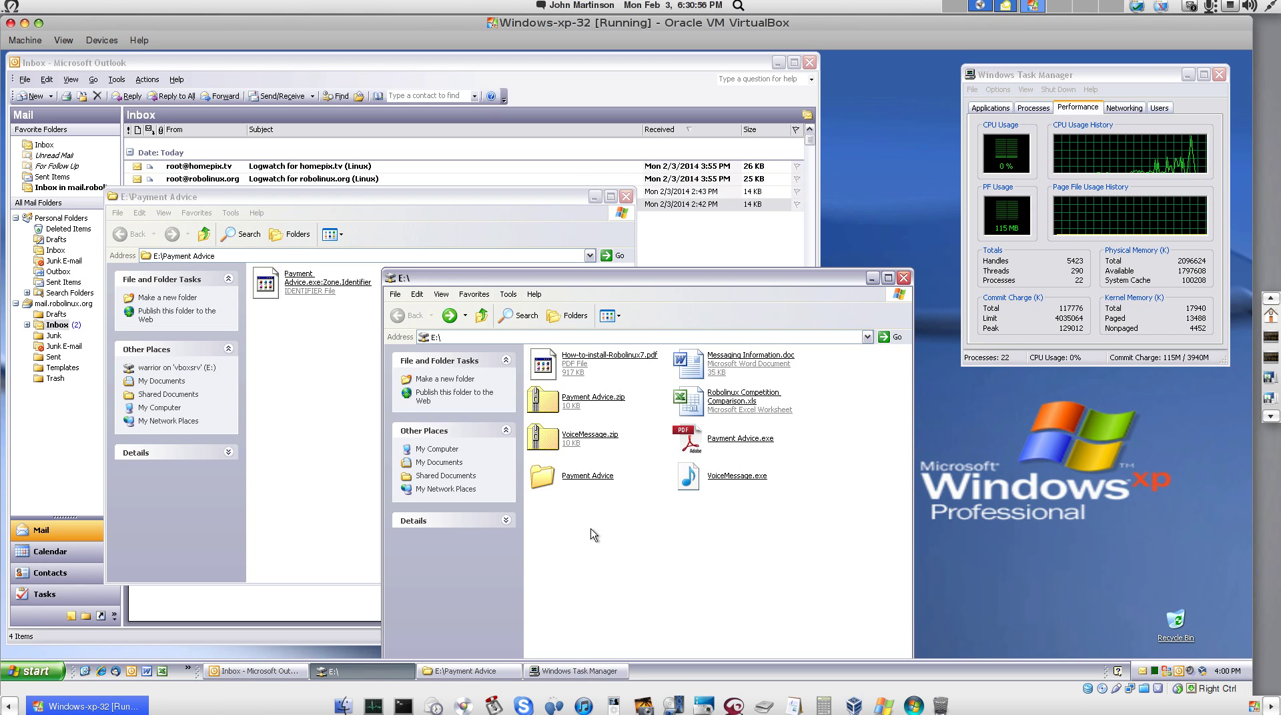
Step: Run Payment Advice.exe from drive E, accepting the unverified-publisher security warning
{"action": "left_click", "coordinate": [686, 441]}
{"action": "double_click", "coordinate": [686, 442]}
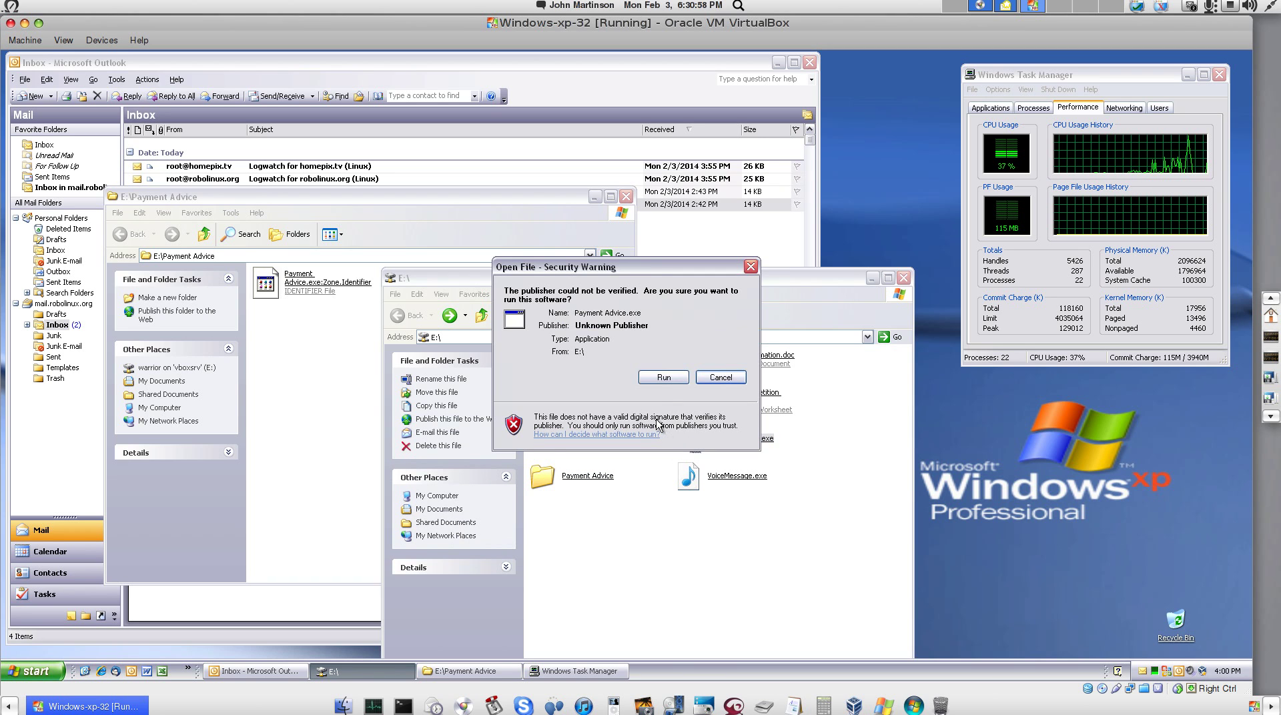
{"action": "left_click", "coordinate": [663, 380]}
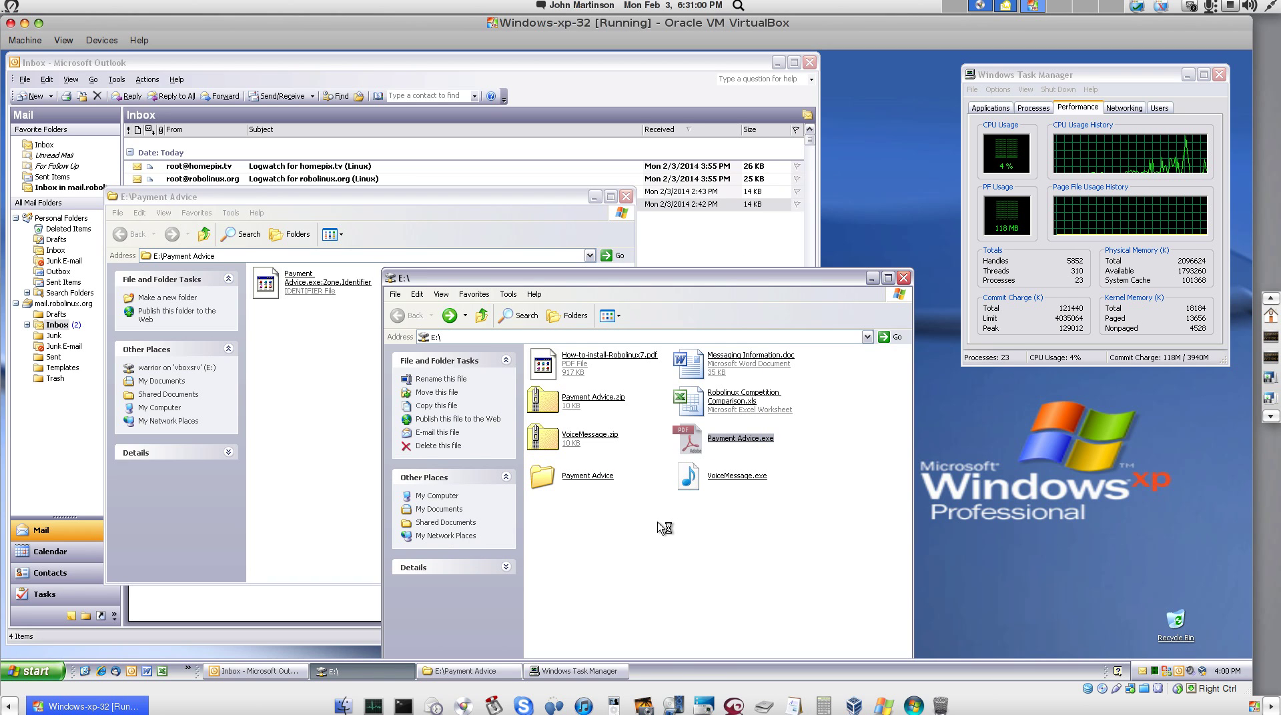
{"action": "left_click", "coordinate": [689, 479]}
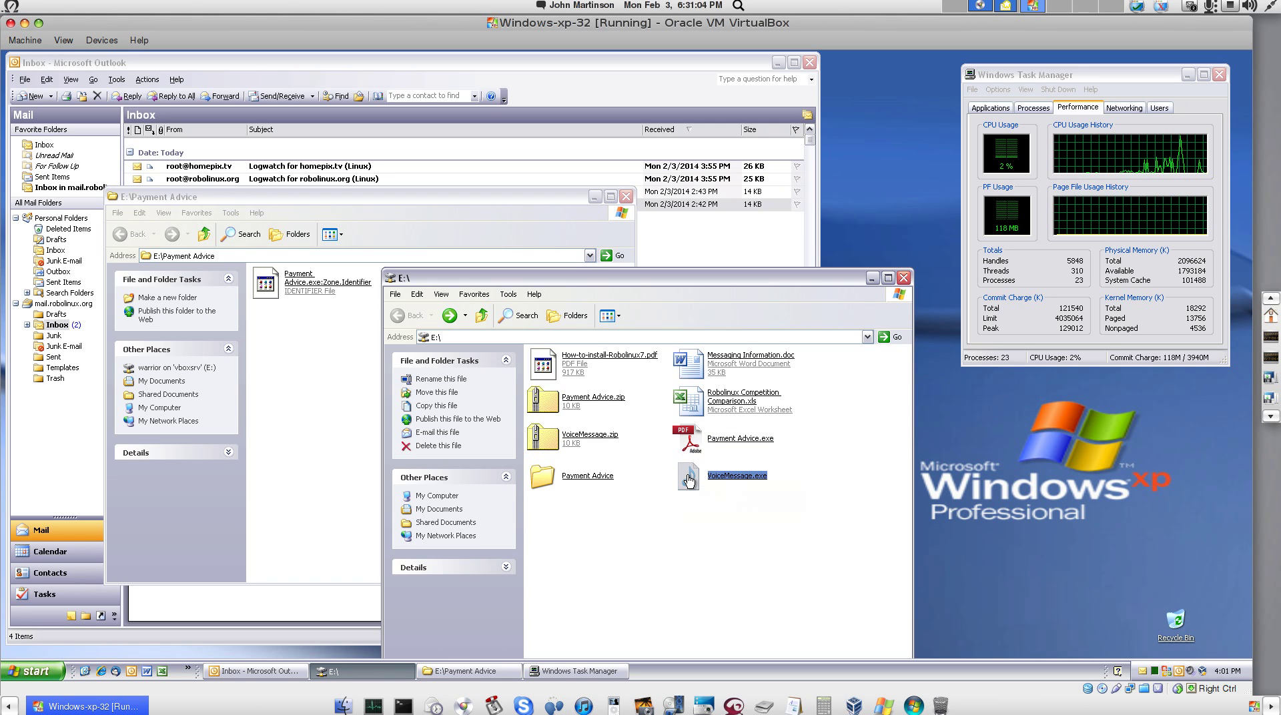
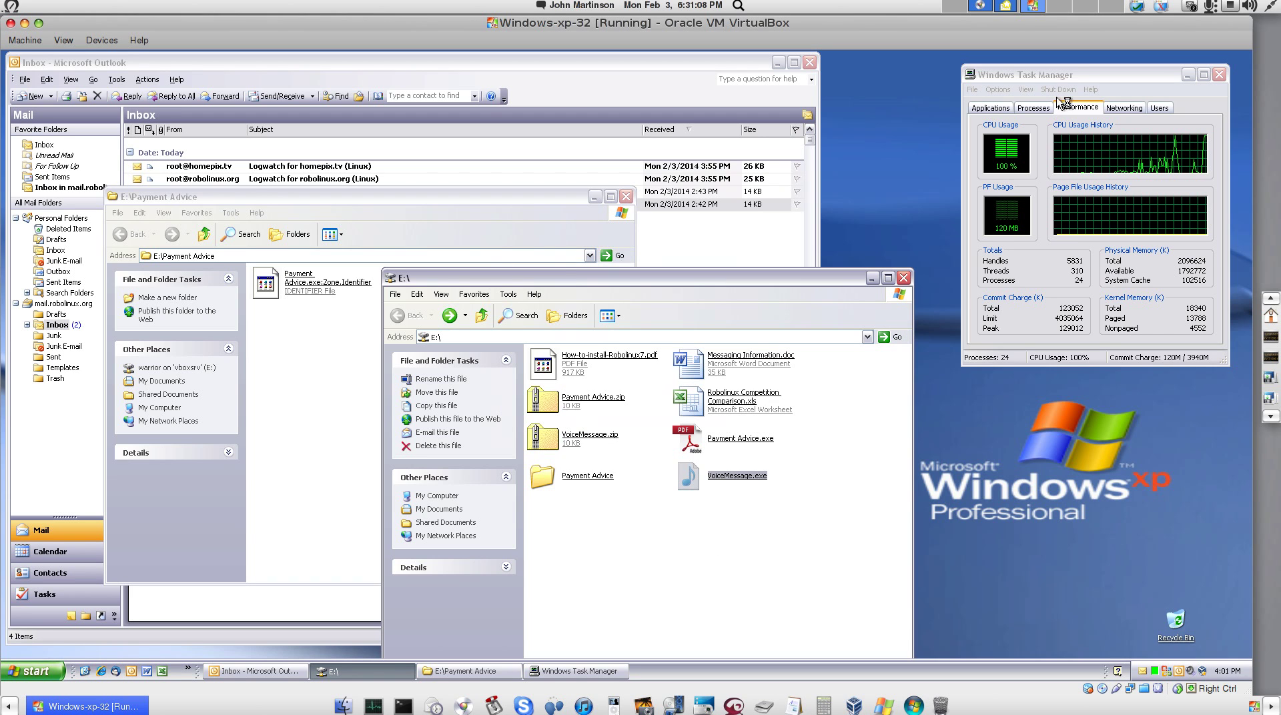
Step: Nudge the Task Manager window, showing 100% CPU, a little to the left
{"action": "left_click_drag", "start_coordinate": [1066, 79], "coordinate": [1027, 81]}
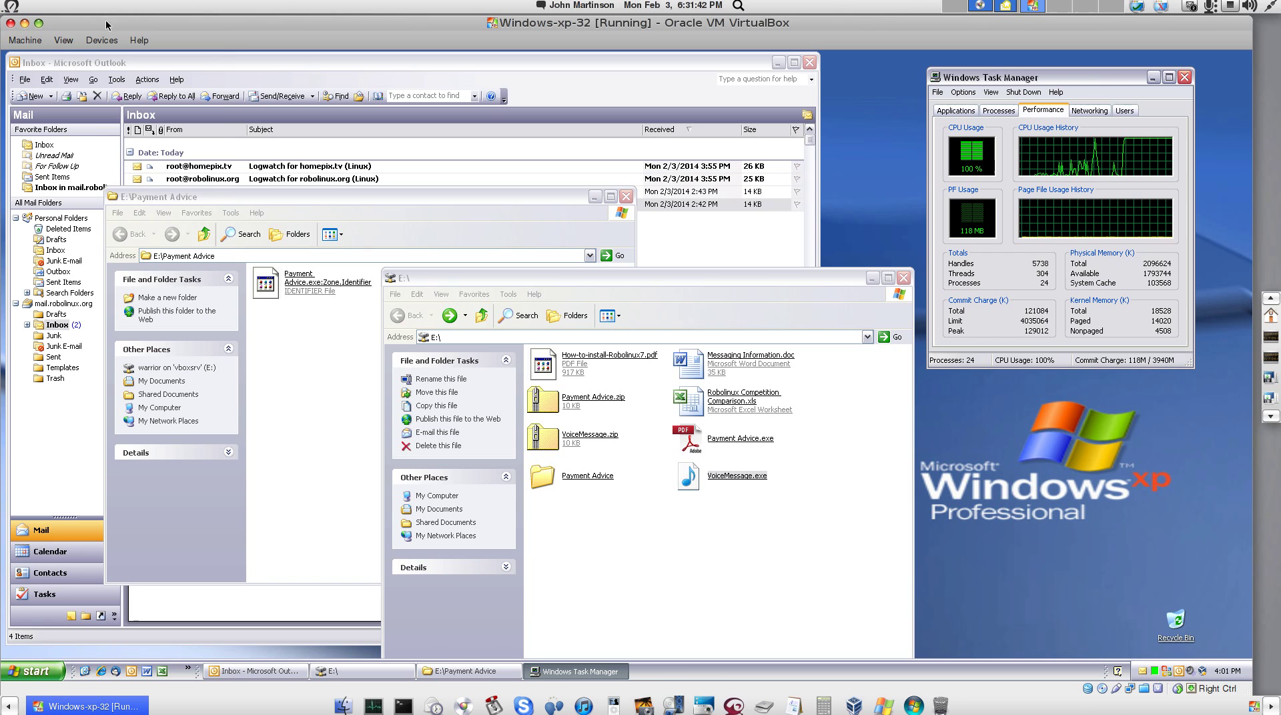
Step: Power off the Windows XP guest from the Machine > Close menu
{"action": "left_click", "coordinate": [24, 41]}
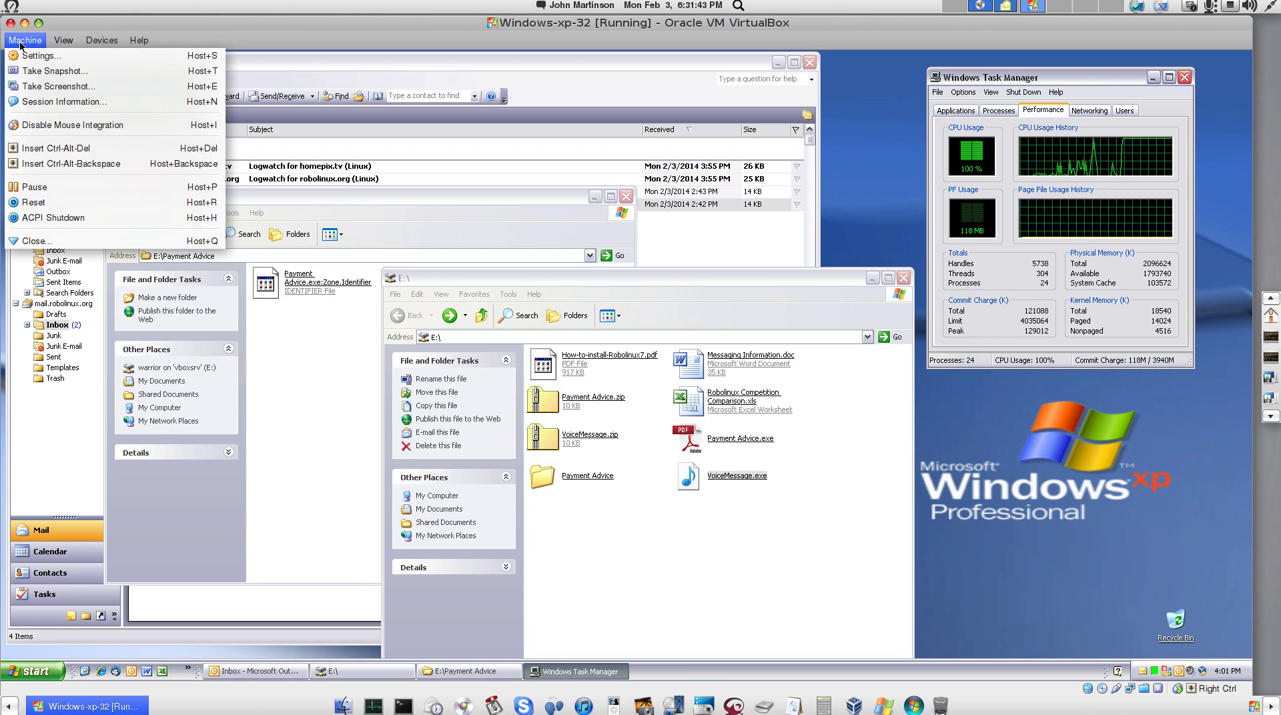
{"action": "left_click", "coordinate": [32, 241]}
{"action": "left_click", "coordinate": [684, 419]}
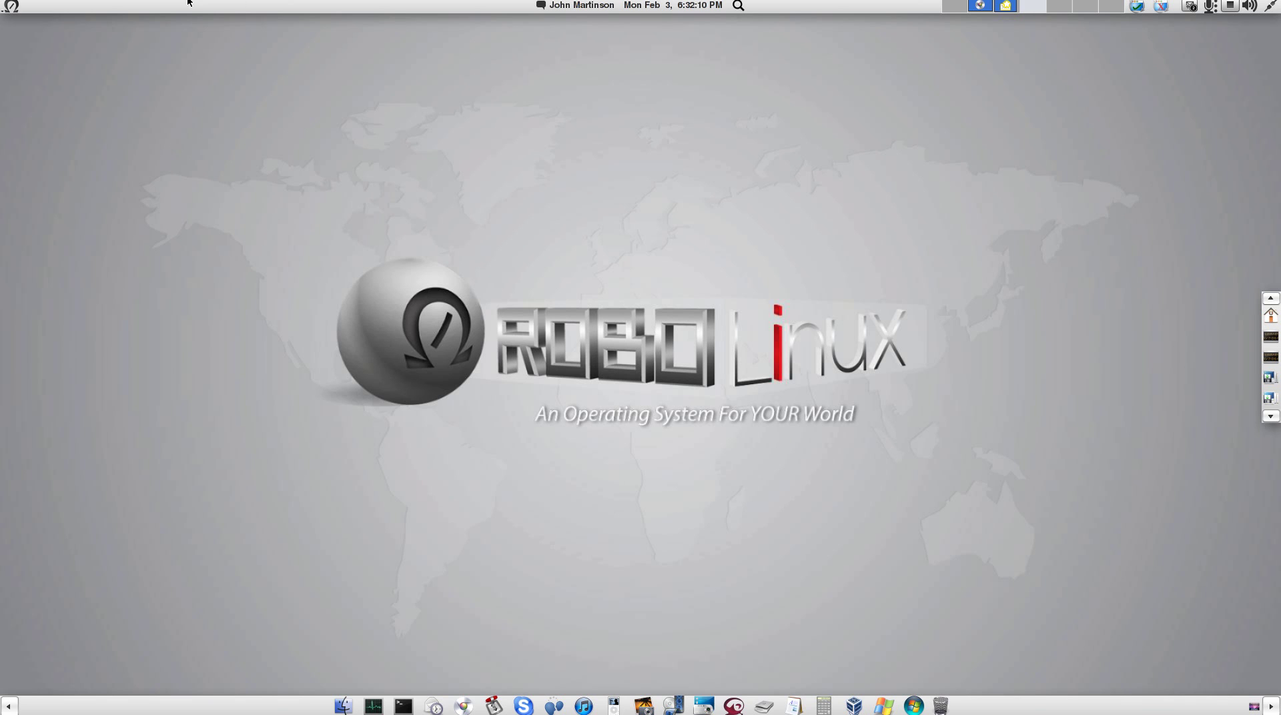
Step: Run Restore Your Windows Virtual Machine from System Tools and reposition its progress window
{"action": "left_click", "coordinate": [11, 6]}
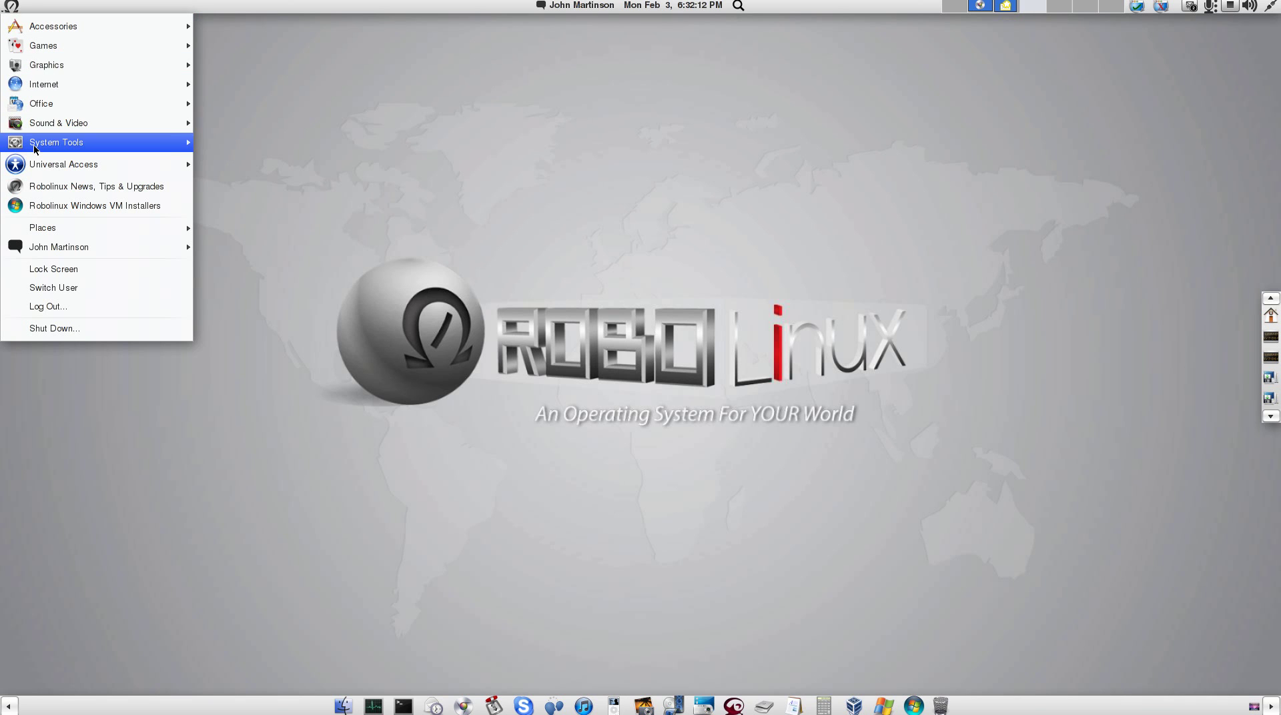
{"action": "mouse_move", "coordinate": [42, 148]}
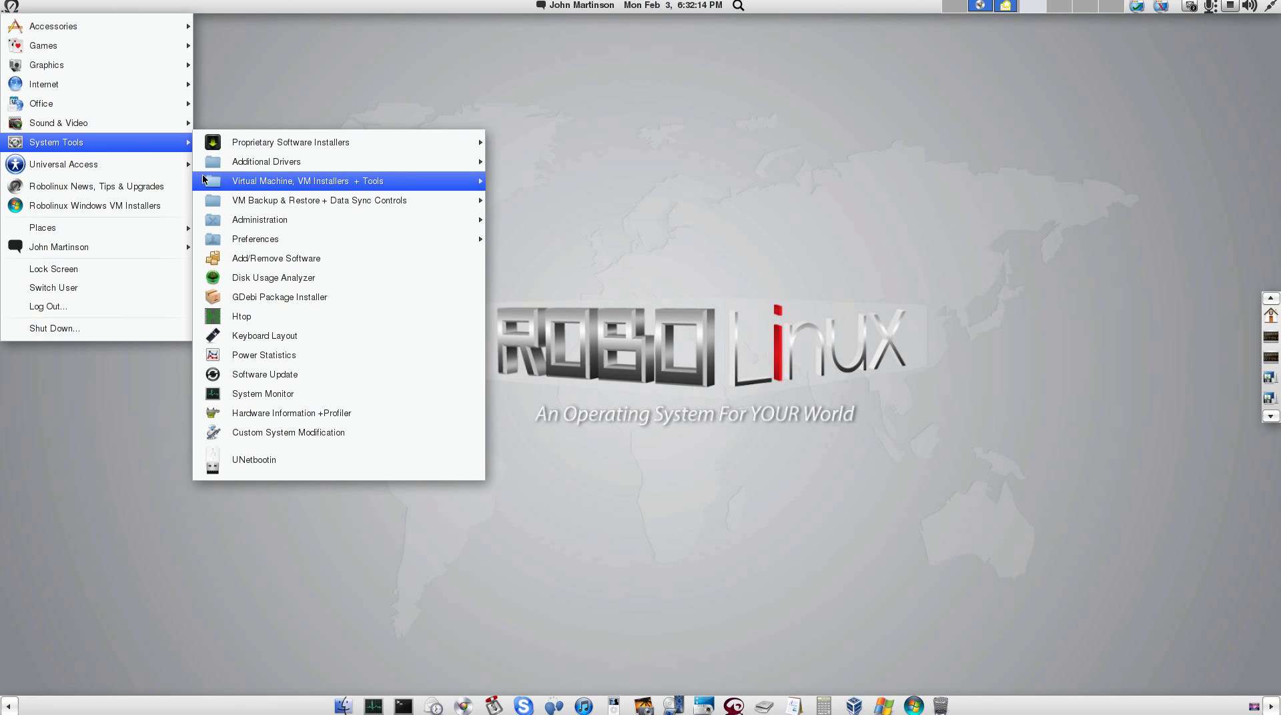
{"action": "mouse_move", "coordinate": [265, 203]}
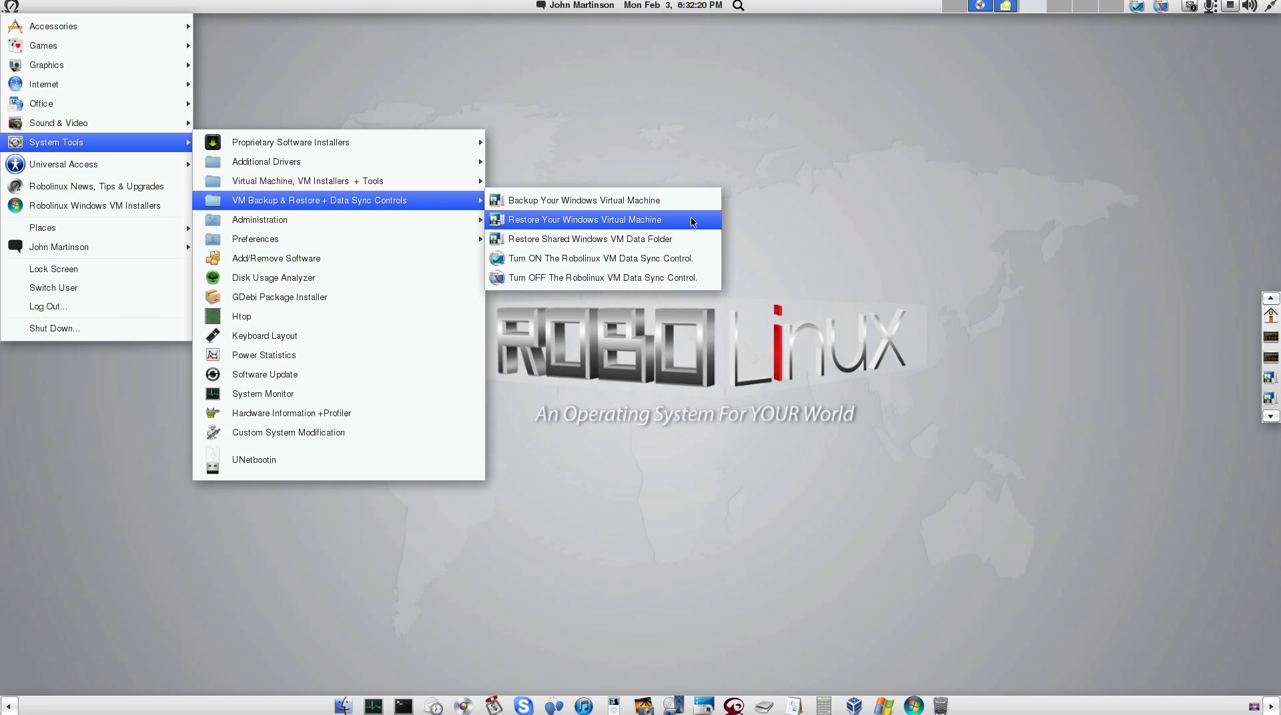
{"action": "mouse_move", "coordinate": [692, 222]}
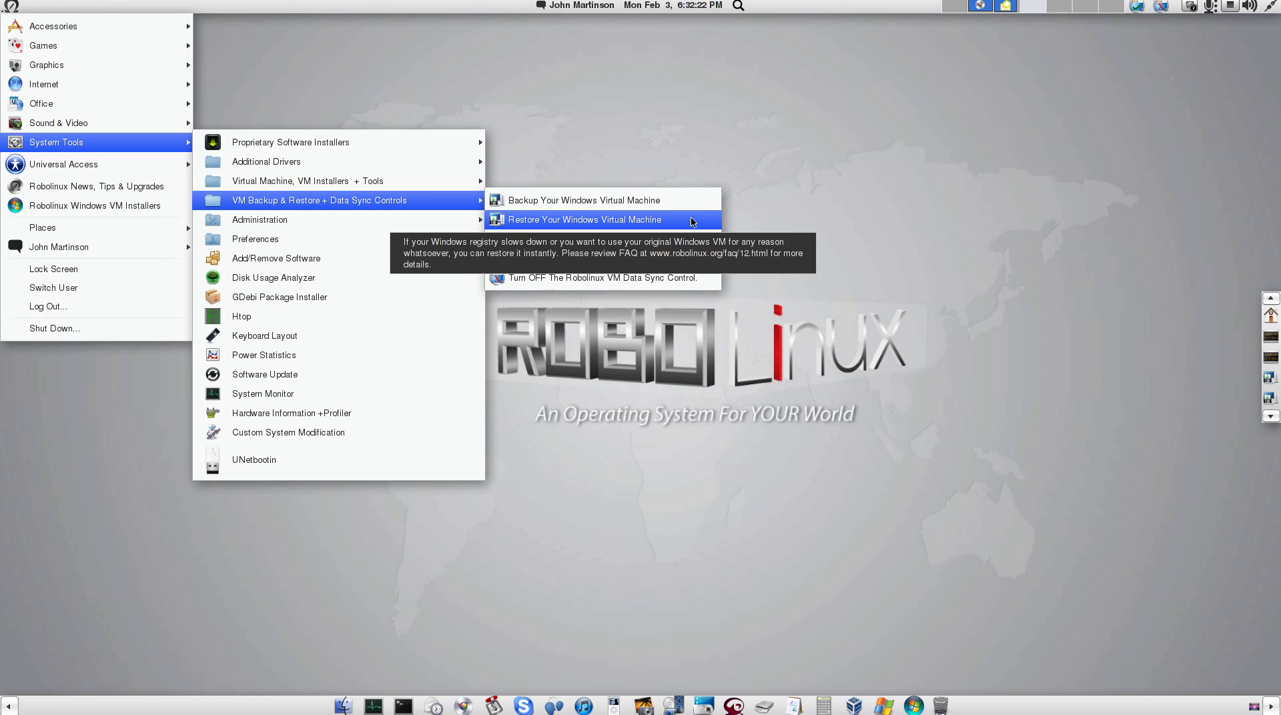
{"action": "left_click", "coordinate": [692, 222]}
{"action": "left_click_drag", "start_coordinate": [271, 26], "coordinate": [637, 168]}
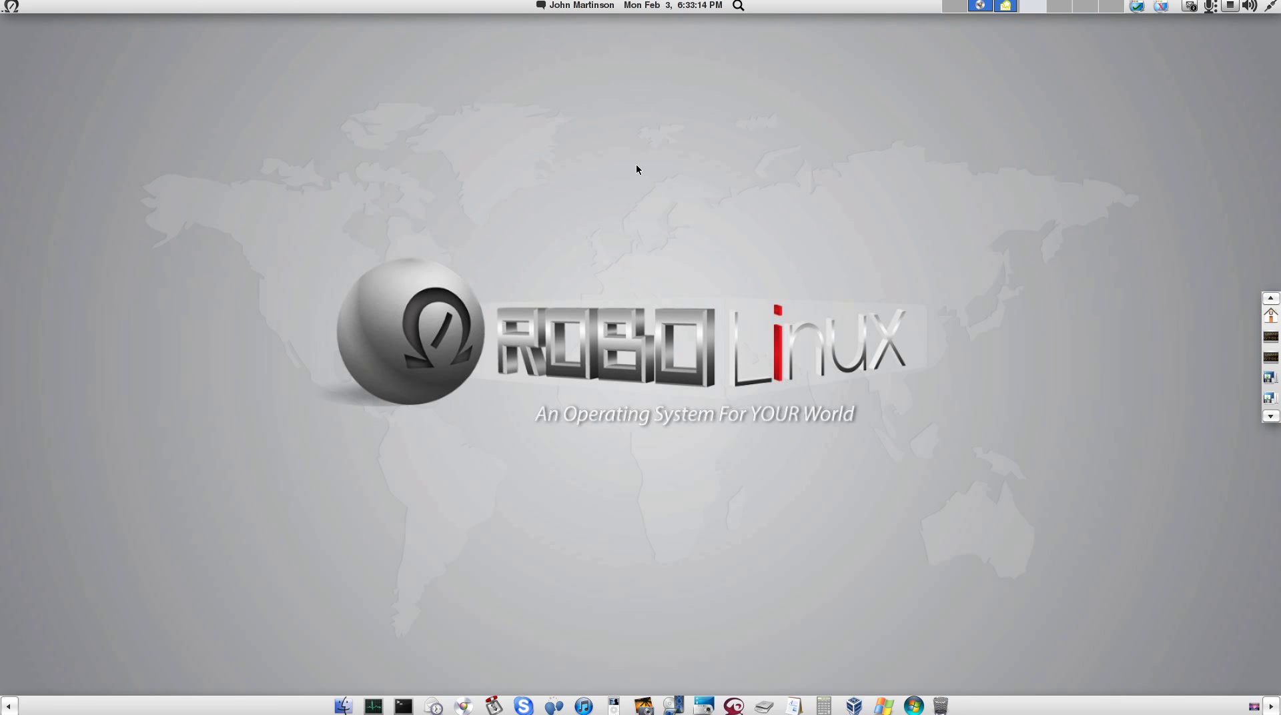
Step: Run Restore Shared Windows VM Data Folder from the VM Backup & Restore menu
{"action": "left_click", "coordinate": [14, 10]}
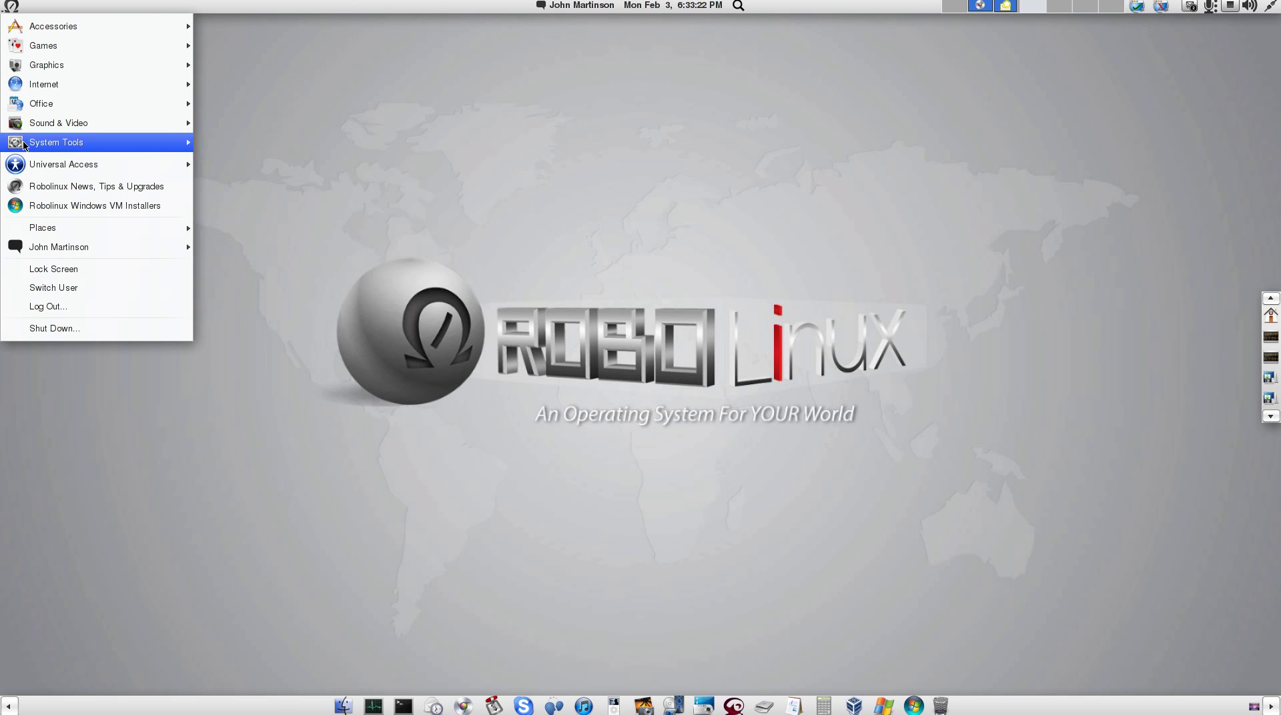
{"action": "mouse_move", "coordinate": [52, 142]}
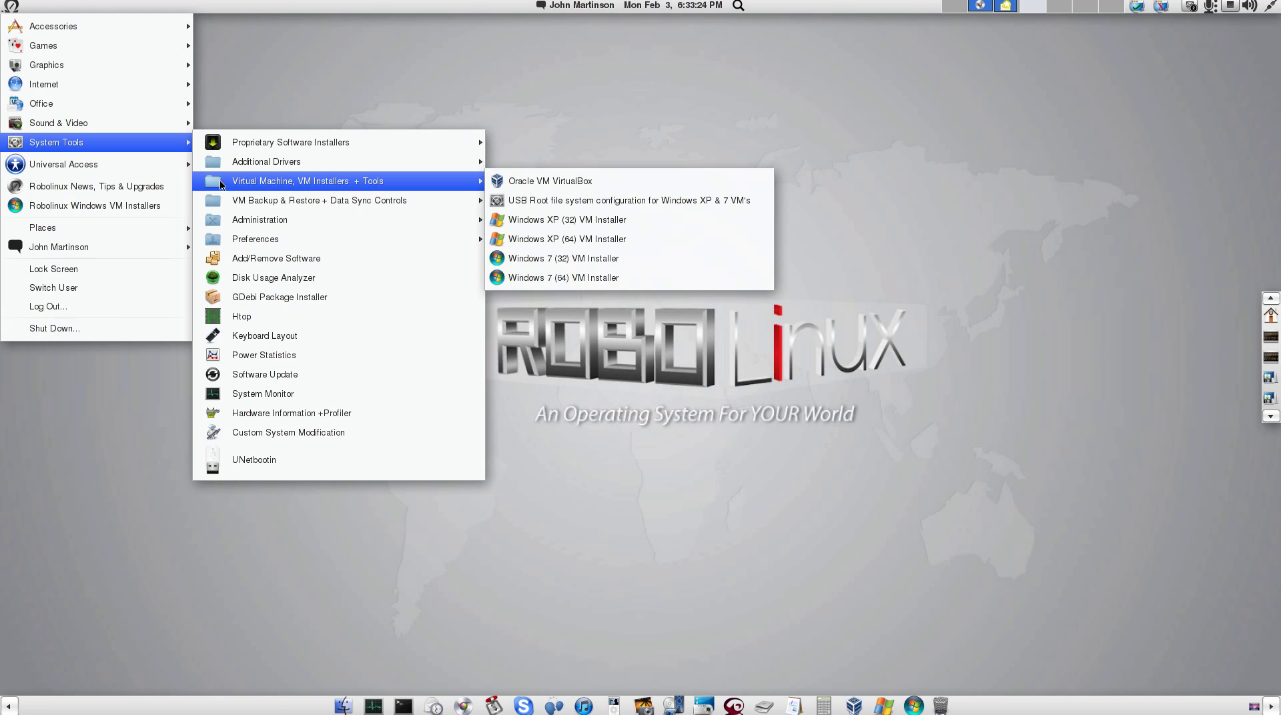
{"action": "mouse_move", "coordinate": [336, 210]}
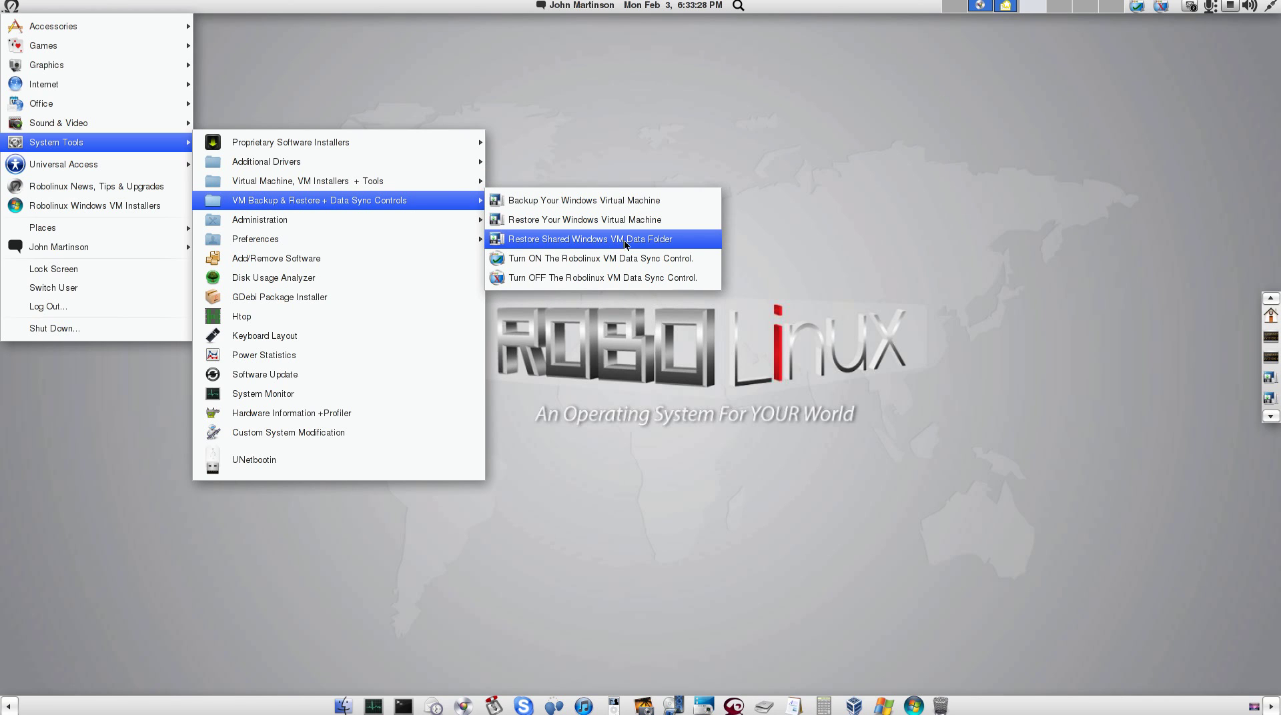
{"action": "left_click", "coordinate": [685, 241]}
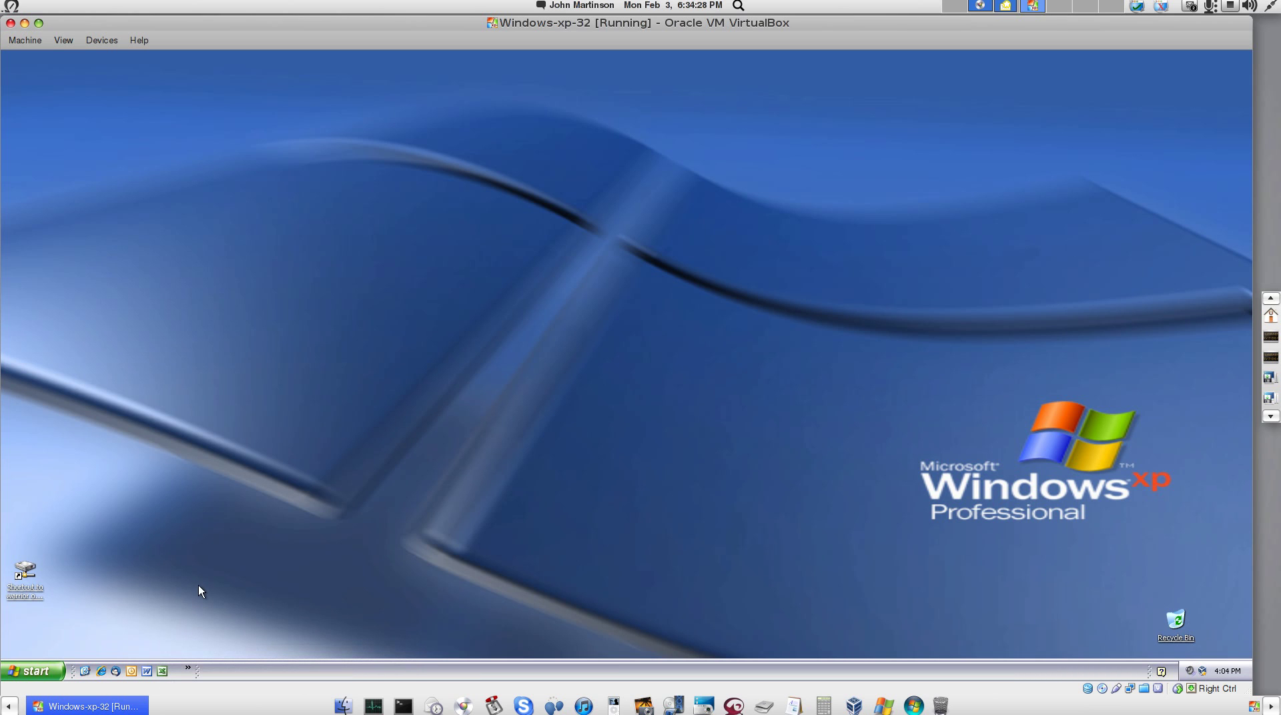
Step: Check the mail.robolinux.org folders in Outlook, minimize it, and launch Excel
{"action": "left_click", "coordinate": [132, 672]}
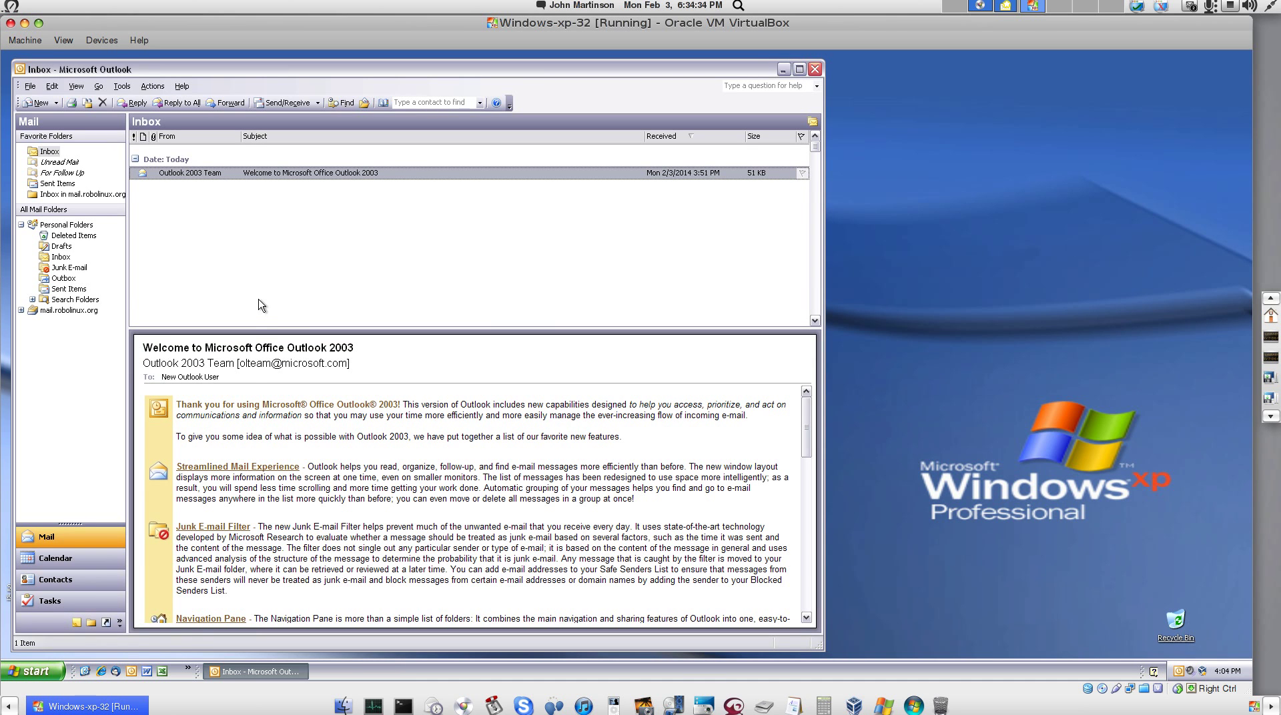
{"action": "left_click", "coordinate": [21, 310]}
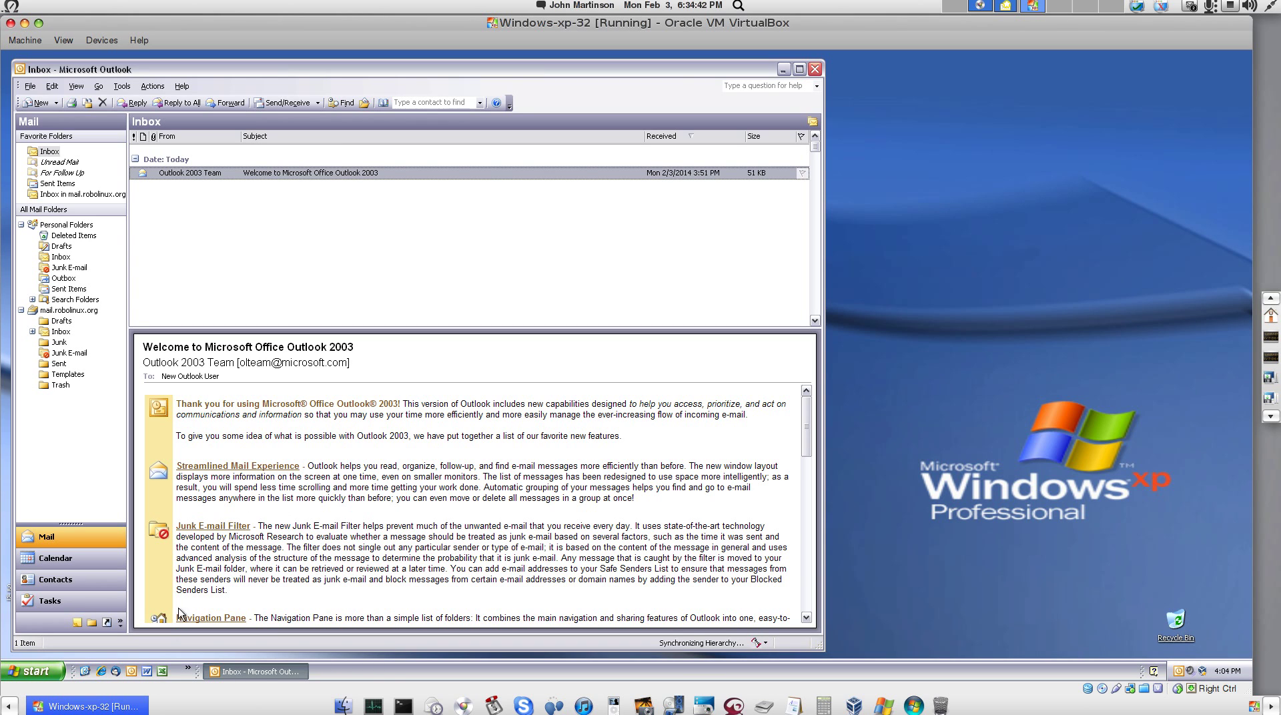
{"action": "left_click", "coordinate": [783, 69]}
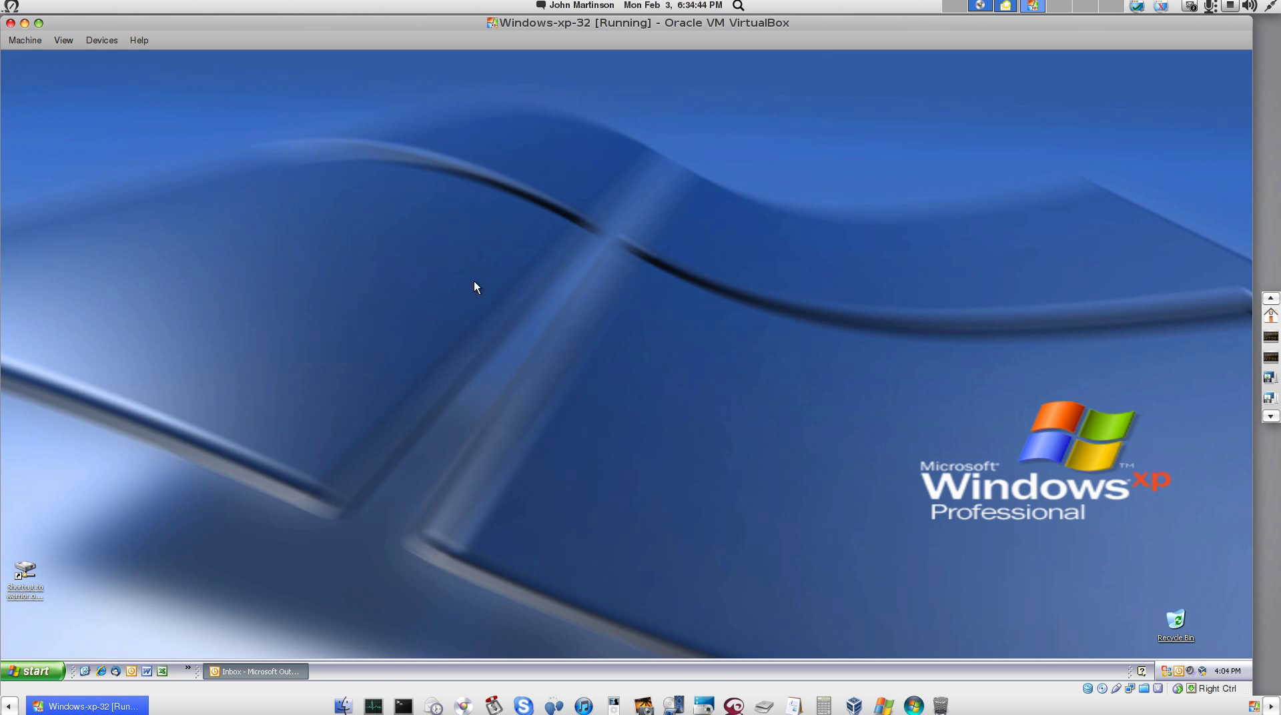
{"action": "left_click", "coordinate": [162, 672]}
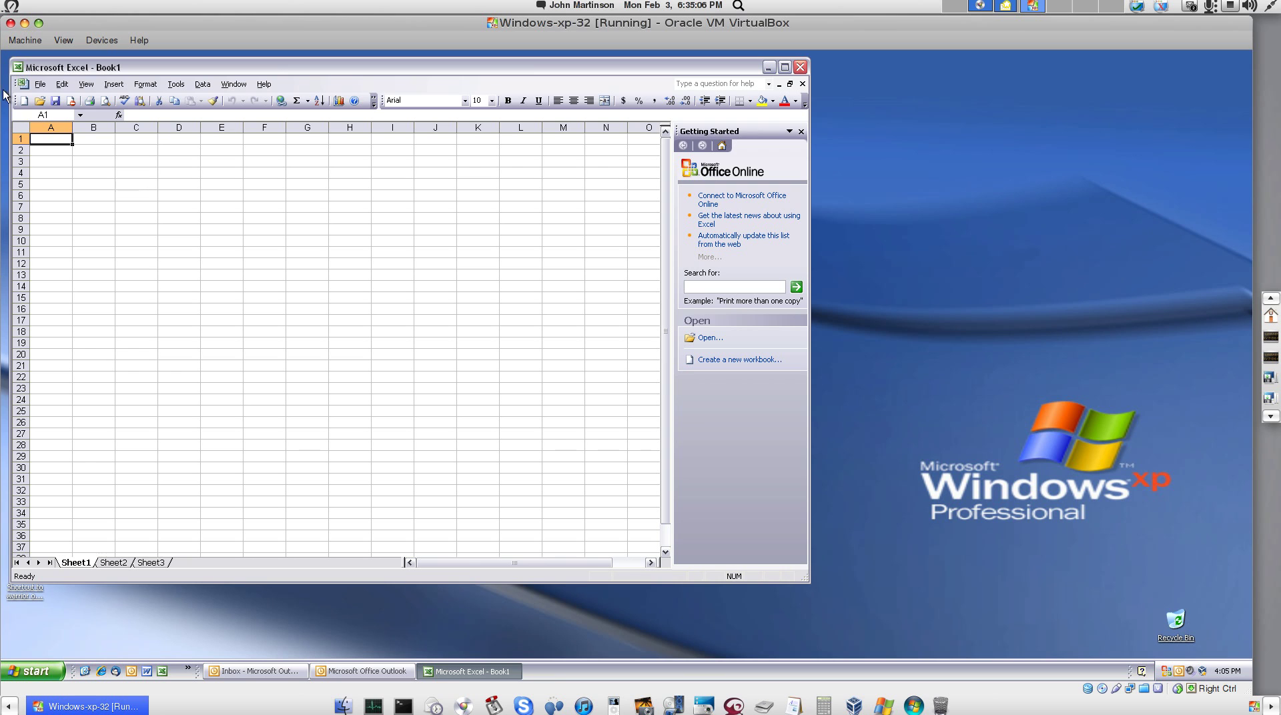
Step: Open Robolinux Competition Comparison.xls from the shared E: drive
{"action": "left_click", "coordinate": [39, 84]}
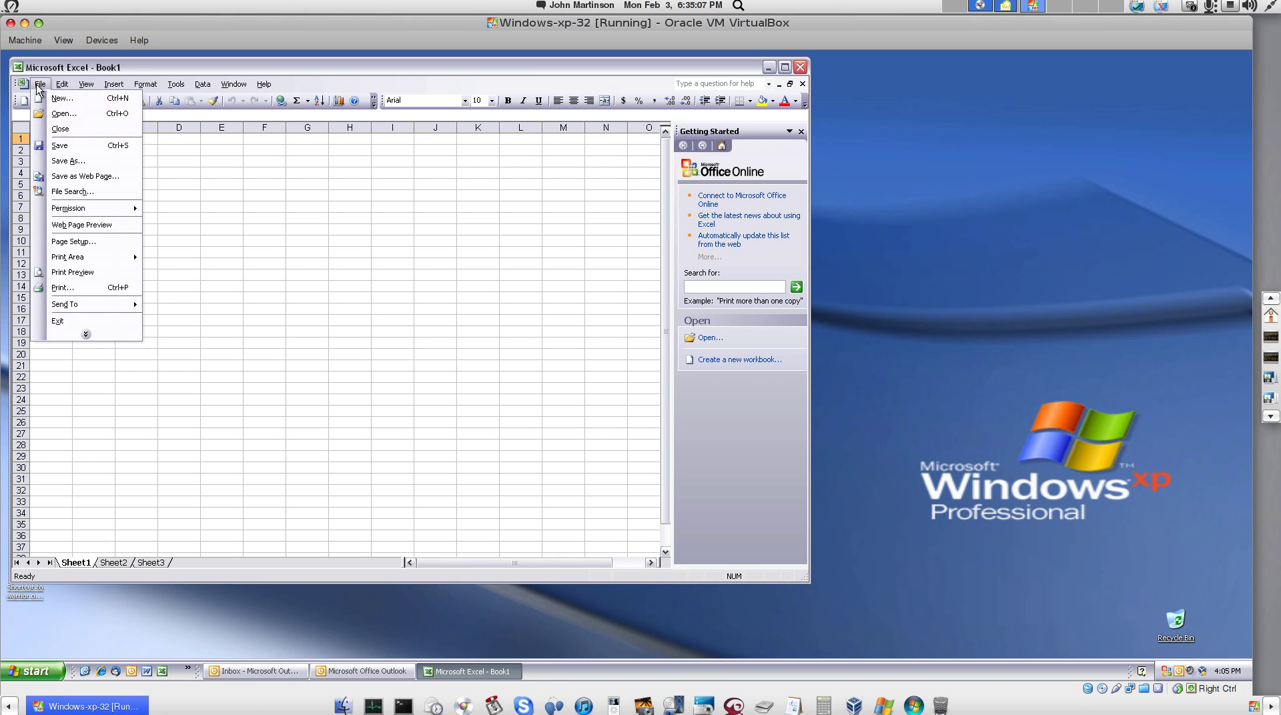
{"action": "left_click", "coordinate": [57, 115]}
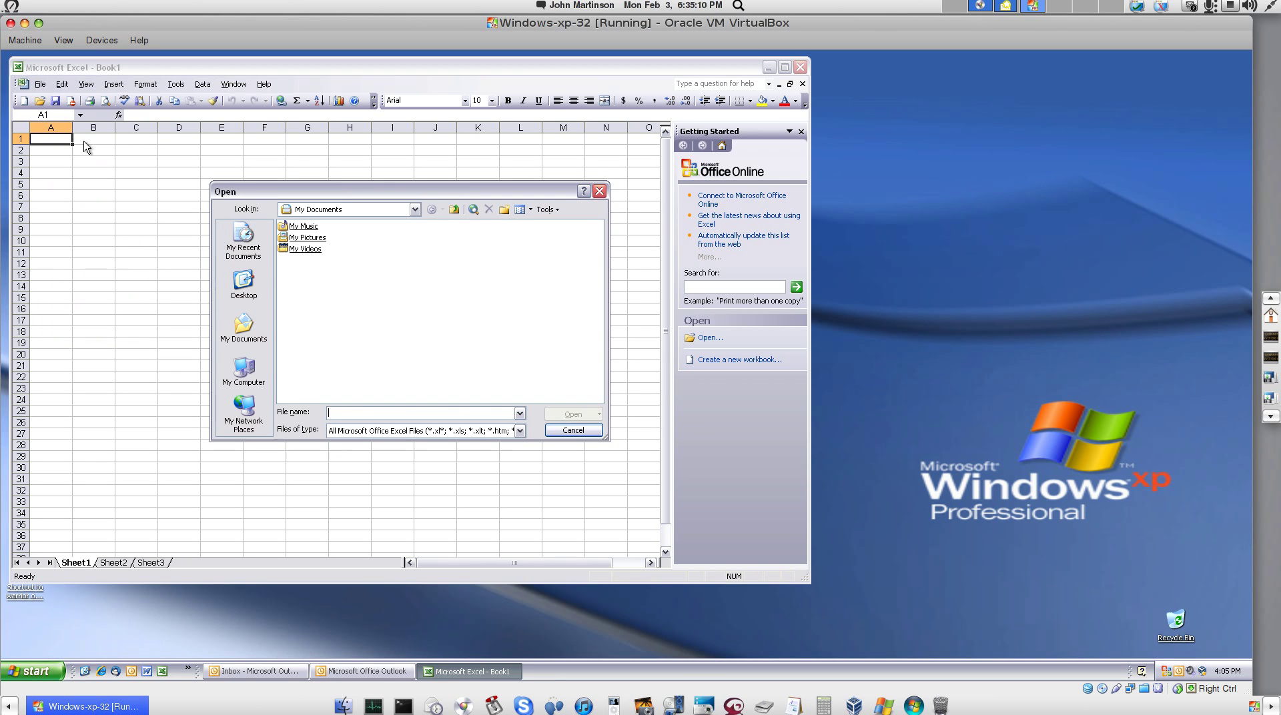
{"action": "left_click", "coordinate": [415, 209]}
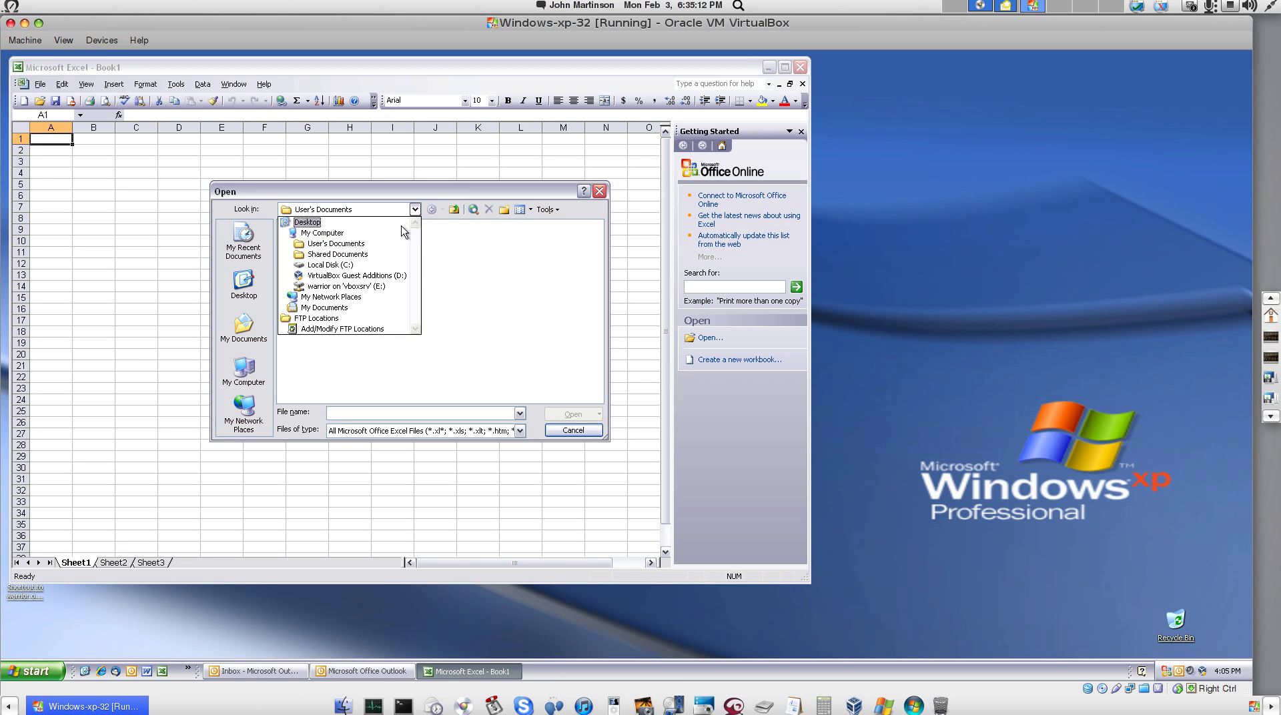
{"action": "left_click", "coordinate": [384, 287]}
{"action": "double_click", "coordinate": [352, 227]}
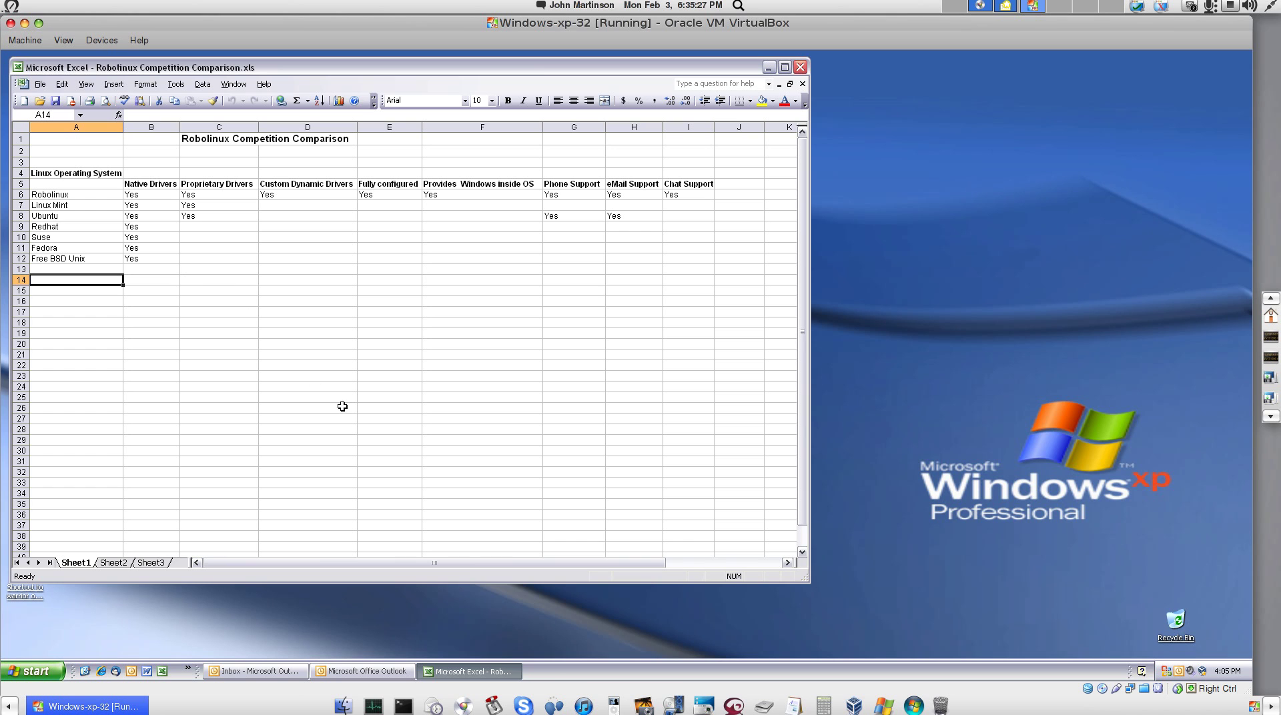
Step: Bring up Task Manager from the taskbar and place it beside the spreadsheet
{"action": "right_click", "coordinate": [580, 673]}
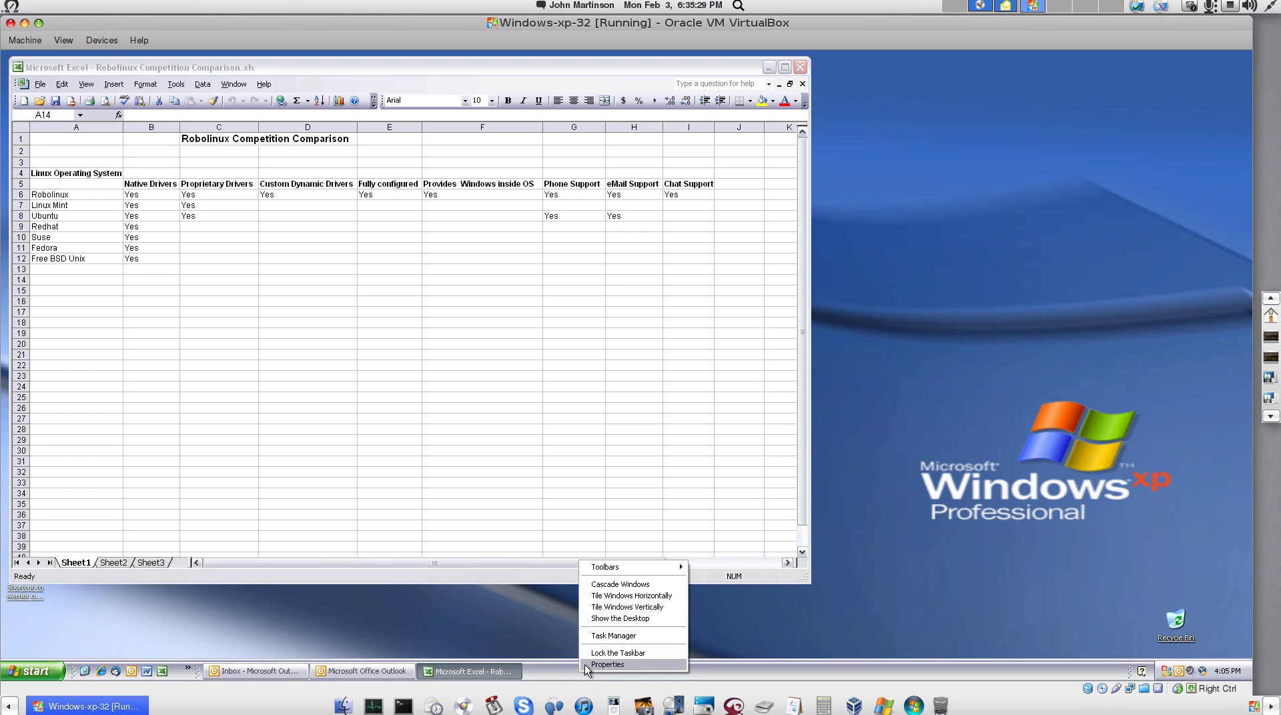
{"action": "left_click", "coordinate": [601, 637]}
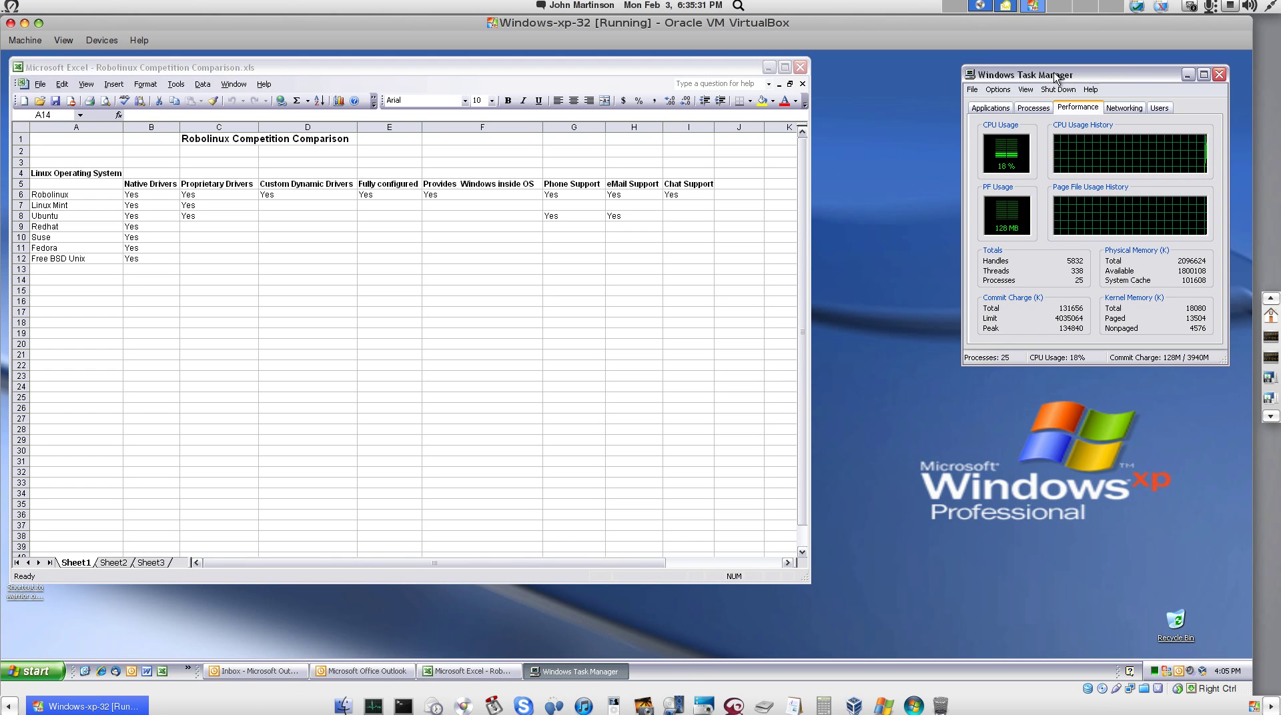
{"action": "left_click_drag", "start_coordinate": [1055, 77], "coordinate": [939, 185]}
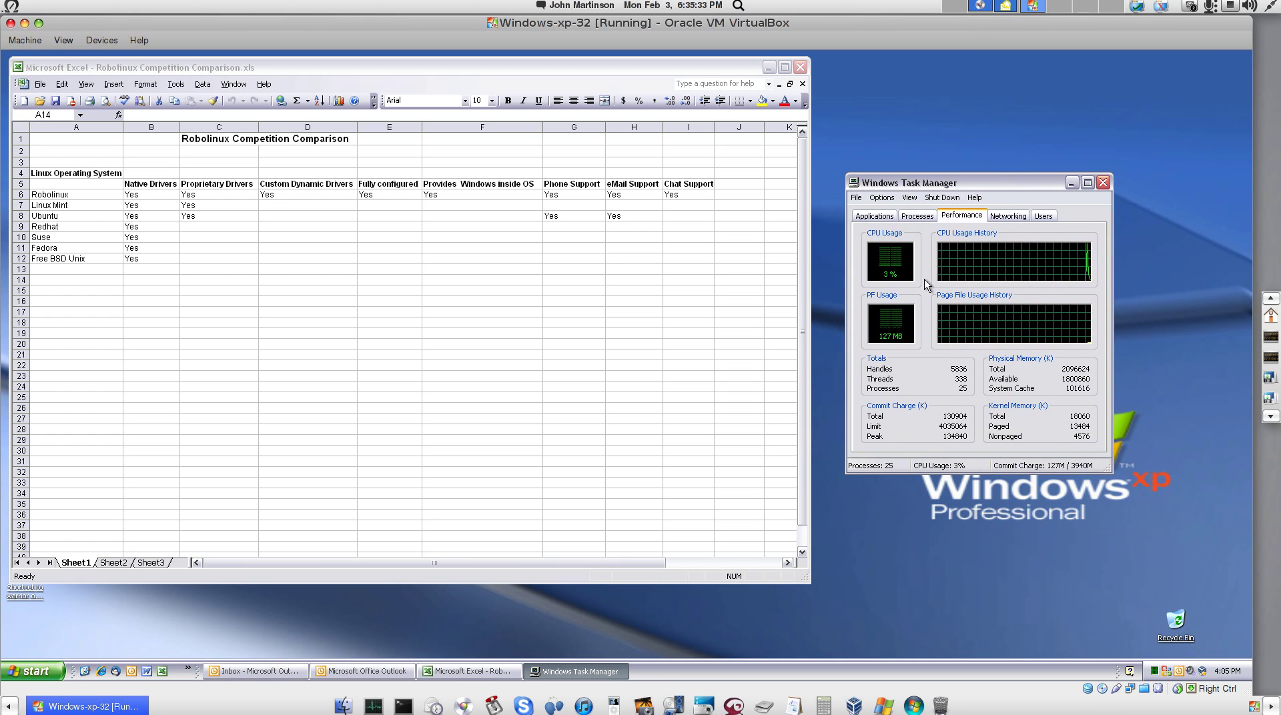